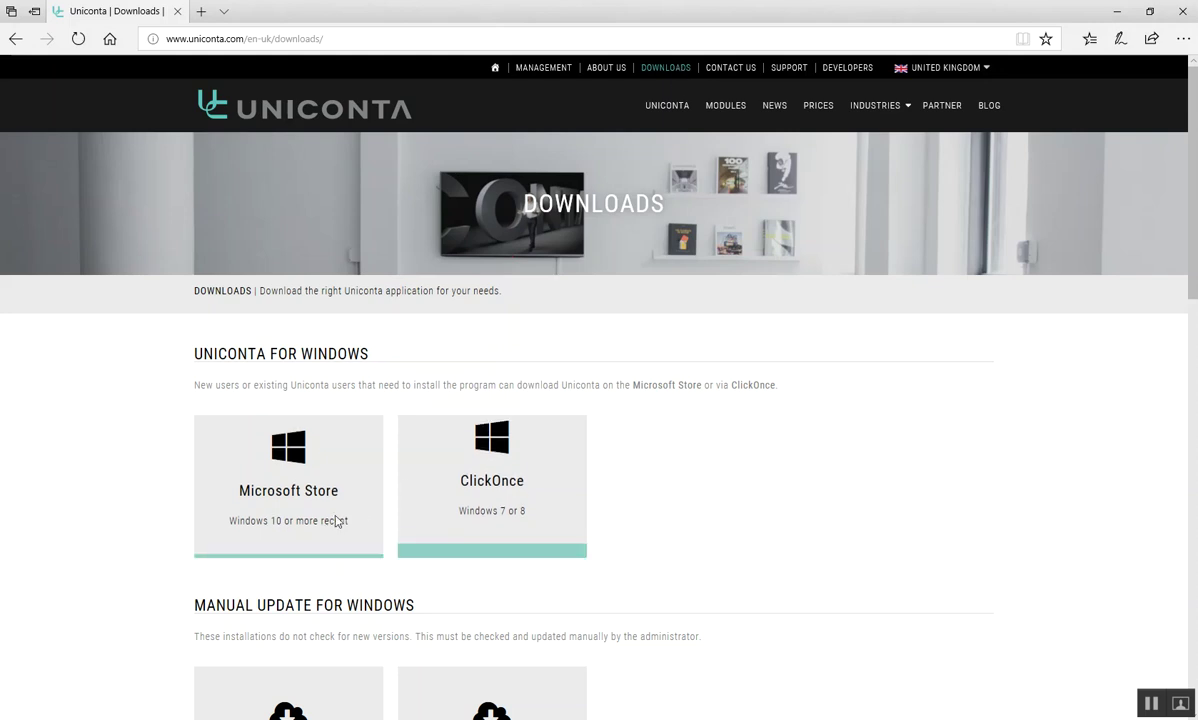
Close all the open pages in the Uniconta workspace.
{"action": "mouse_move", "coordinate": [502, 498]}
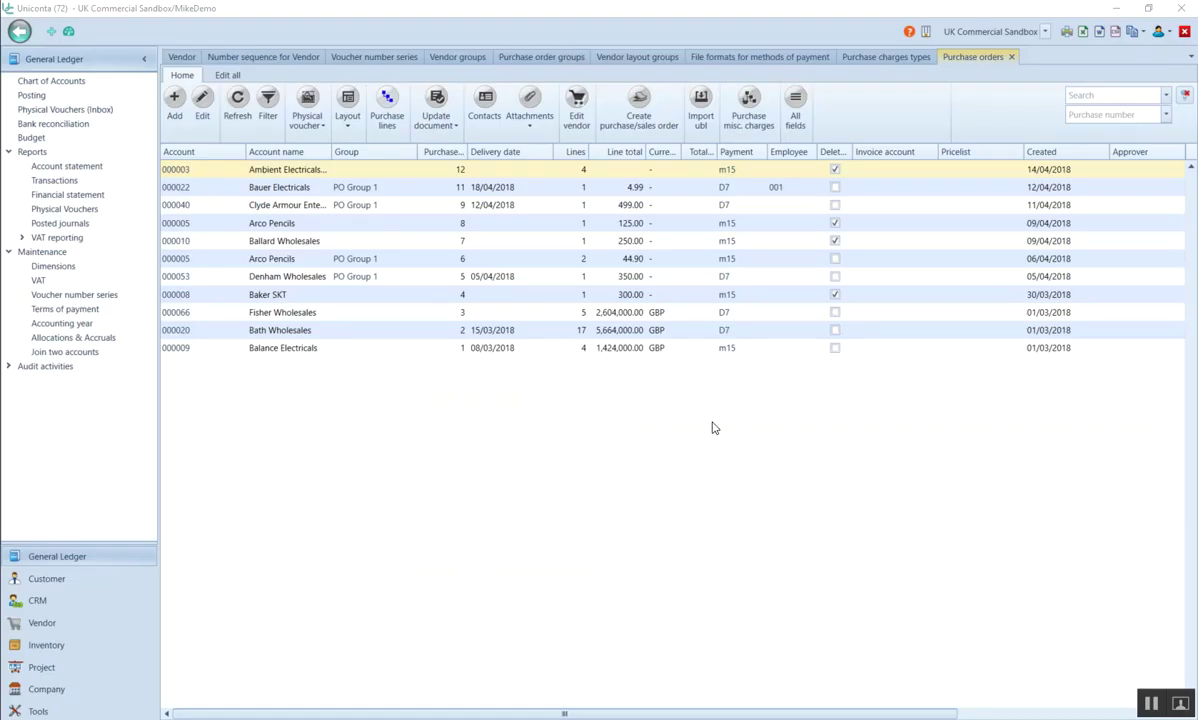
{"action": "left_click", "coordinate": [183, 58]}
{"action": "left_click", "coordinate": [456, 58]}
{"action": "left_click", "coordinate": [513, 60]}
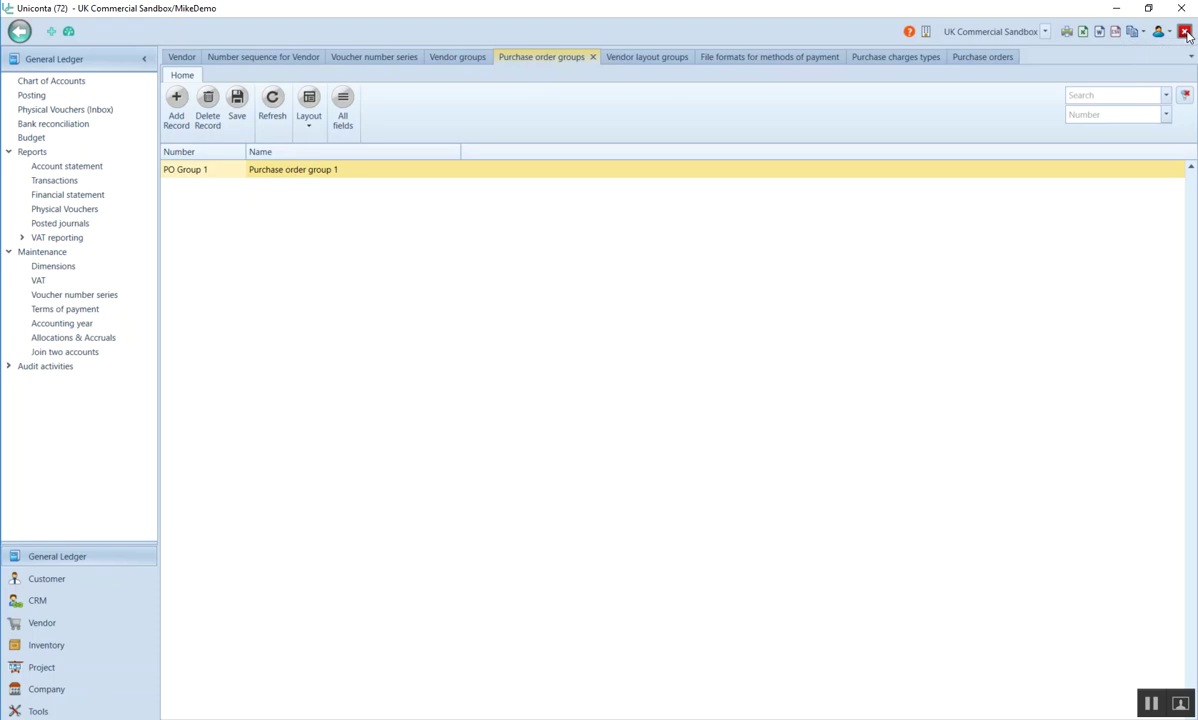
{"action": "left_click", "coordinate": [1185, 33]}
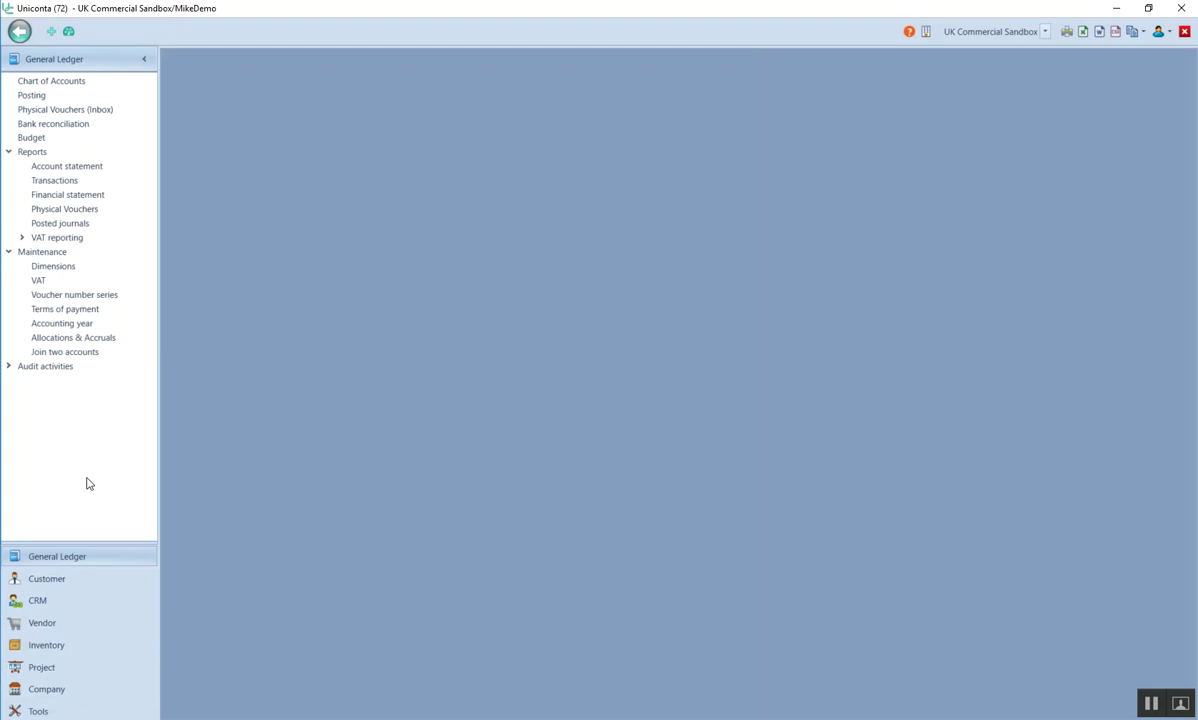
Create a customer account, entering its account number and the account name London Modern School.
{"action": "left_click", "coordinate": [58, 577]}
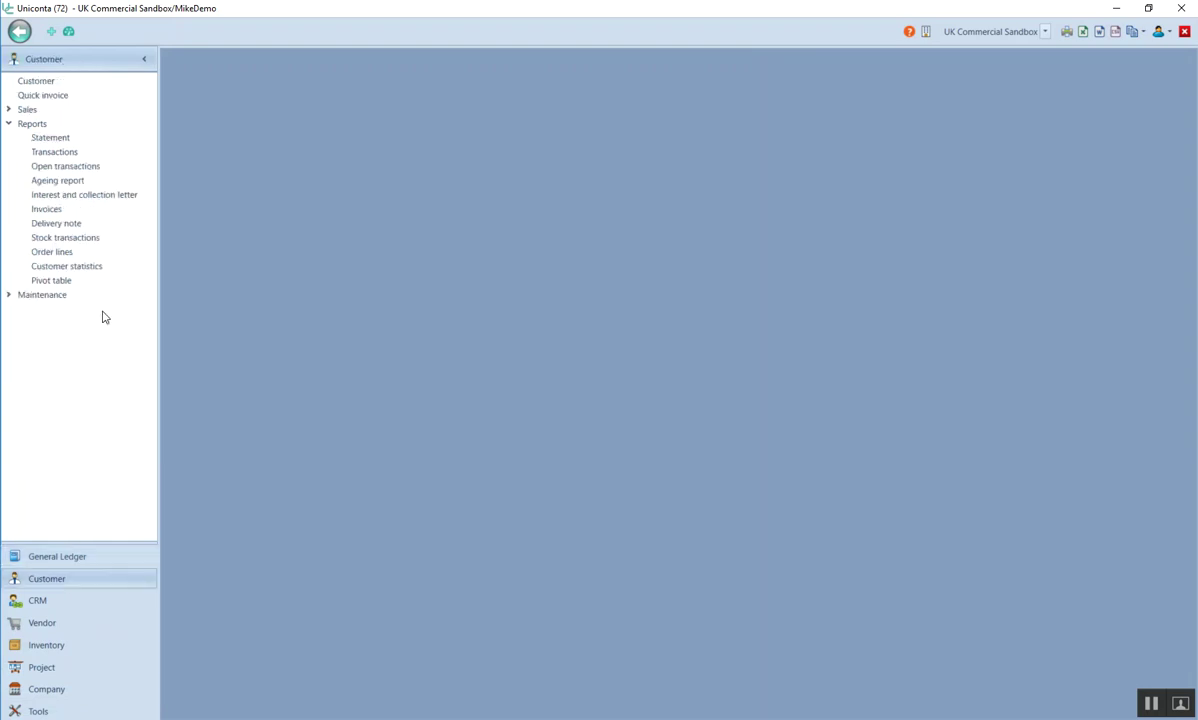
{"action": "left_click", "coordinate": [40, 84]}
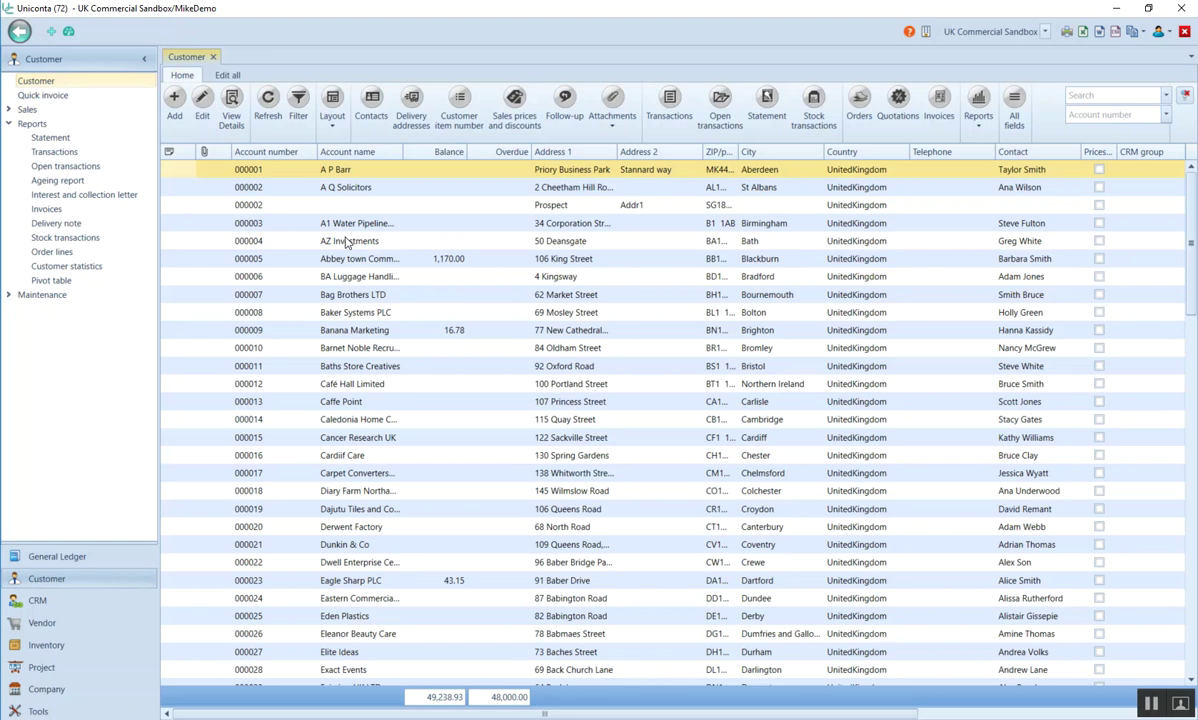
{"action": "left_click", "coordinate": [175, 106]}
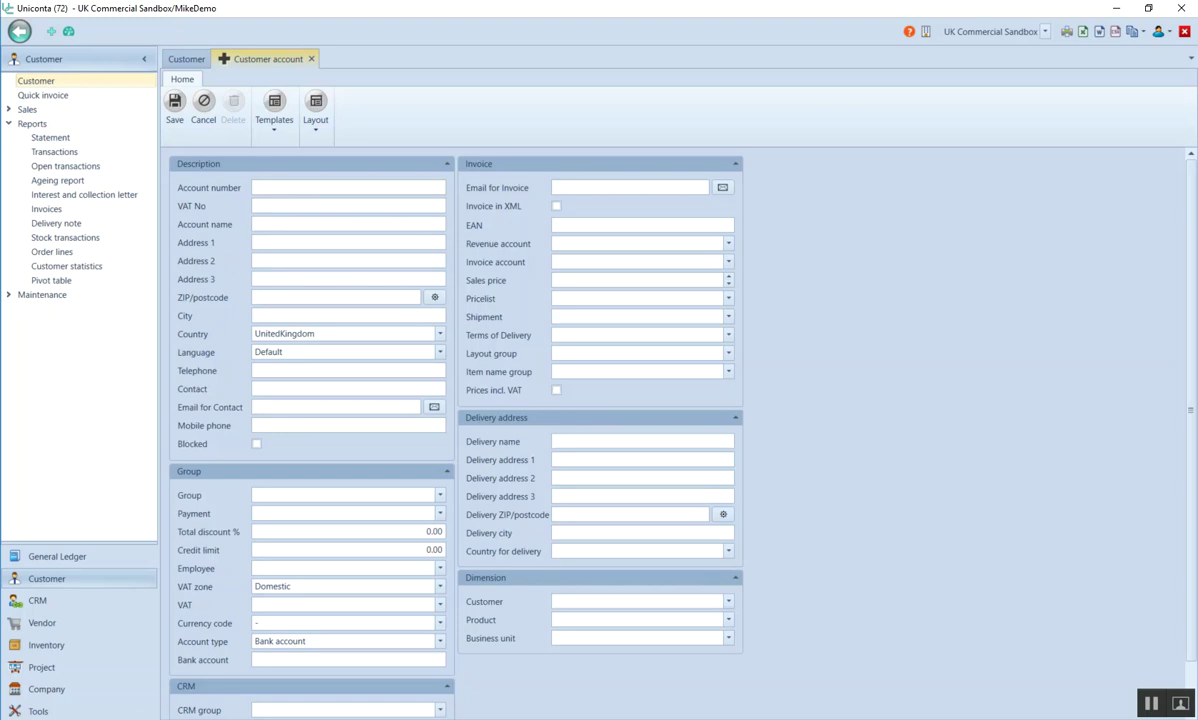
{"action": "type", "text": "CUS"}
{"action": "key", "text": "BackSpace"}
{"action": "key", "text": "BackSpace"}
{"action": "key", "text": "BackSpace"}
{"action": "type", "text": "Cust-0001"}
{"action": "key", "text": "Tab"}
{"action": "key", "text": "Tab"}
{"action": "type", "text": "London Modern sch"}
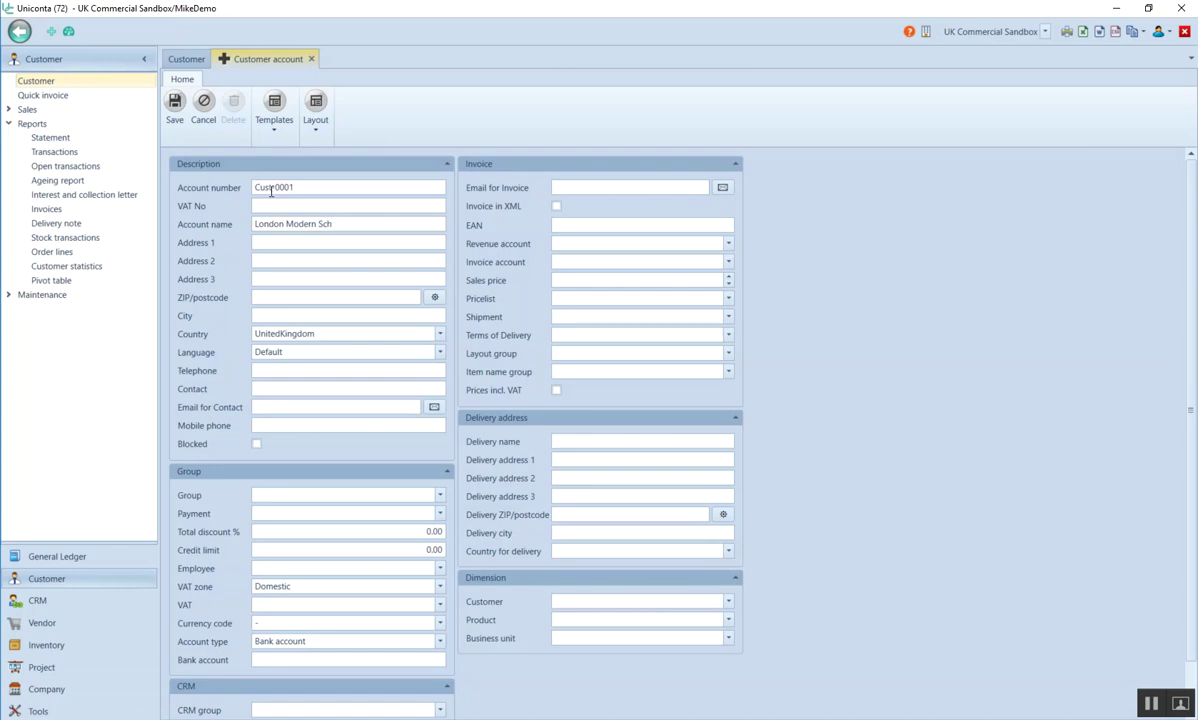
{"action": "type", "text": "ool"}
Fill in London Modern School's three address lines, postcode and city.
{"action": "type", "text": "XYZ"}
{"action": "type", "text": " Street"}
{"action": "key", "text": "Tab"}
{"action": "type", "text": "West London"}
{"action": "key", "text": "Tab"}
{"action": "type", "text": "London"}
{"action": "key", "text": "Tab"}
{"action": "type", "text": "W3 1PZ"}
{"action": "key", "text": "Tab"}
{"action": "type", "text": "London"}
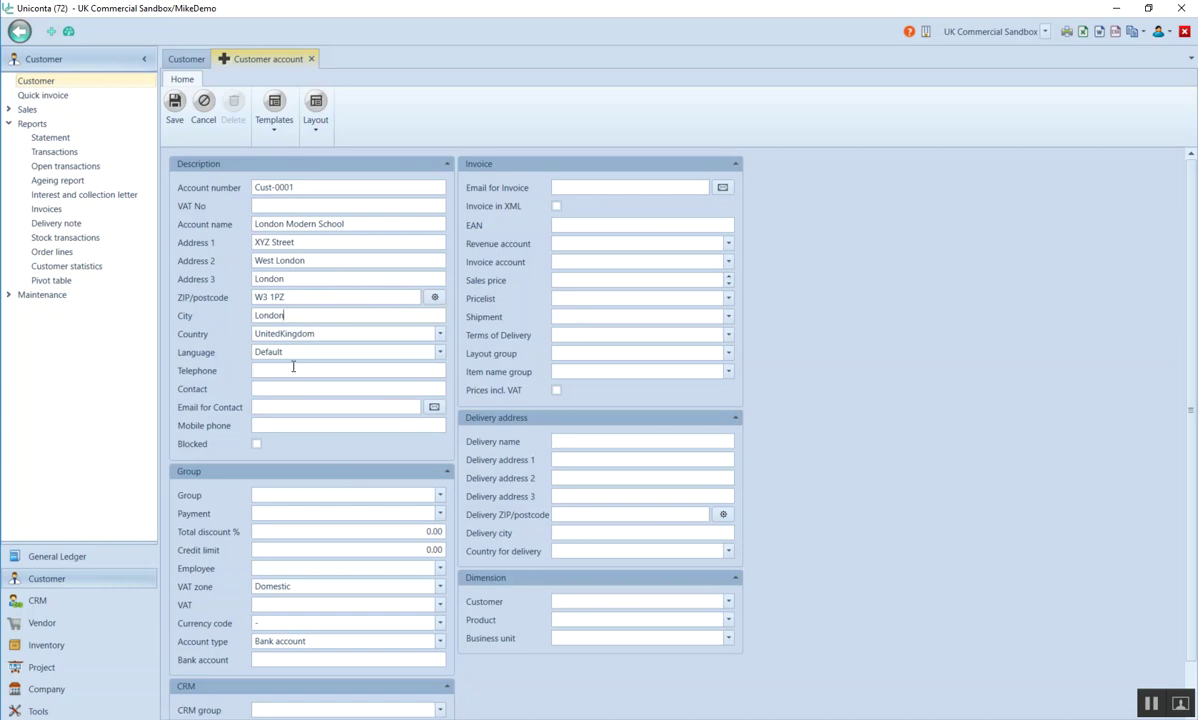
Assign the new customer to the UK customer group.
{"action": "scroll", "coordinate": [338, 415], "scroll_direction": "down", "scroll_amount": 1}
{"action": "left_click", "coordinate": [439, 445]}
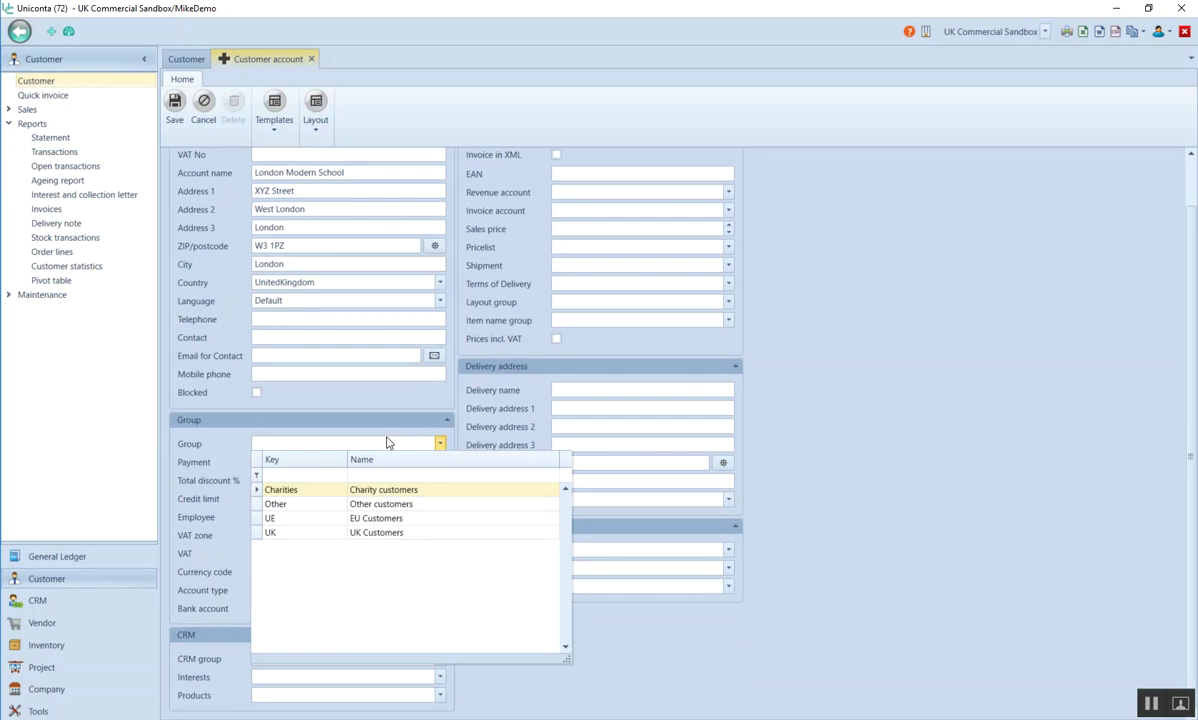
{"action": "left_click", "coordinate": [287, 533]}
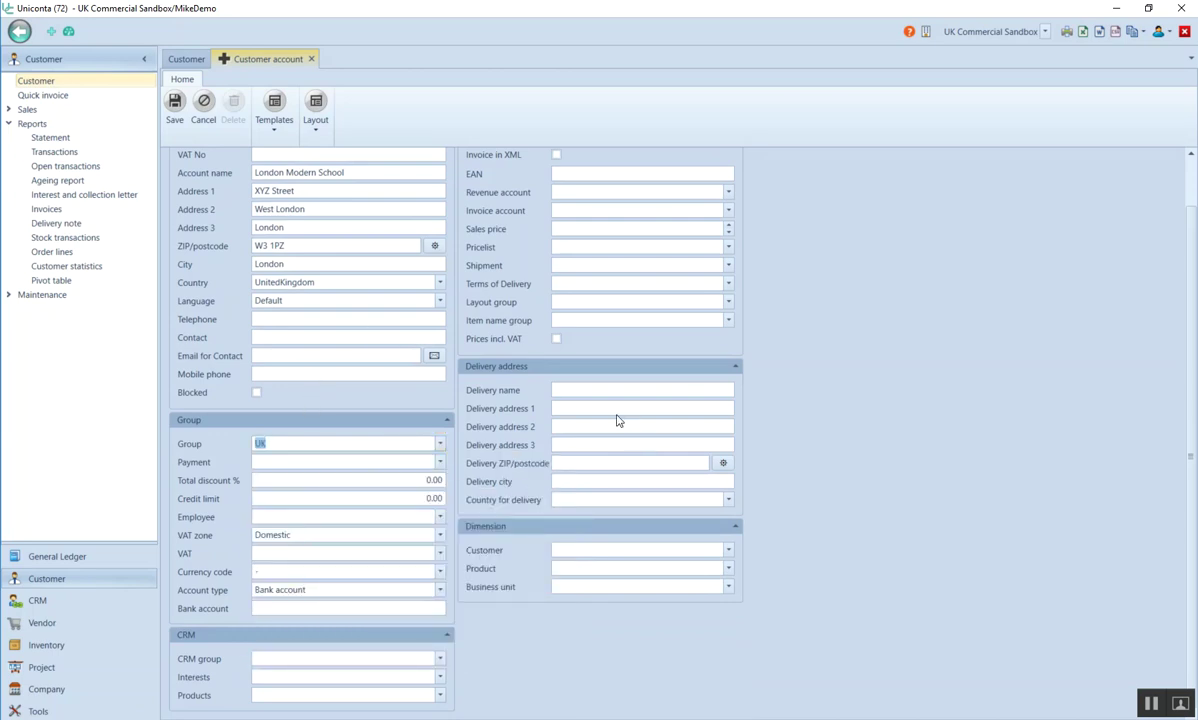
Fill the customer's delivery details from its main name and address, and save the customer account.
{"action": "left_click", "coordinate": [599, 390]}
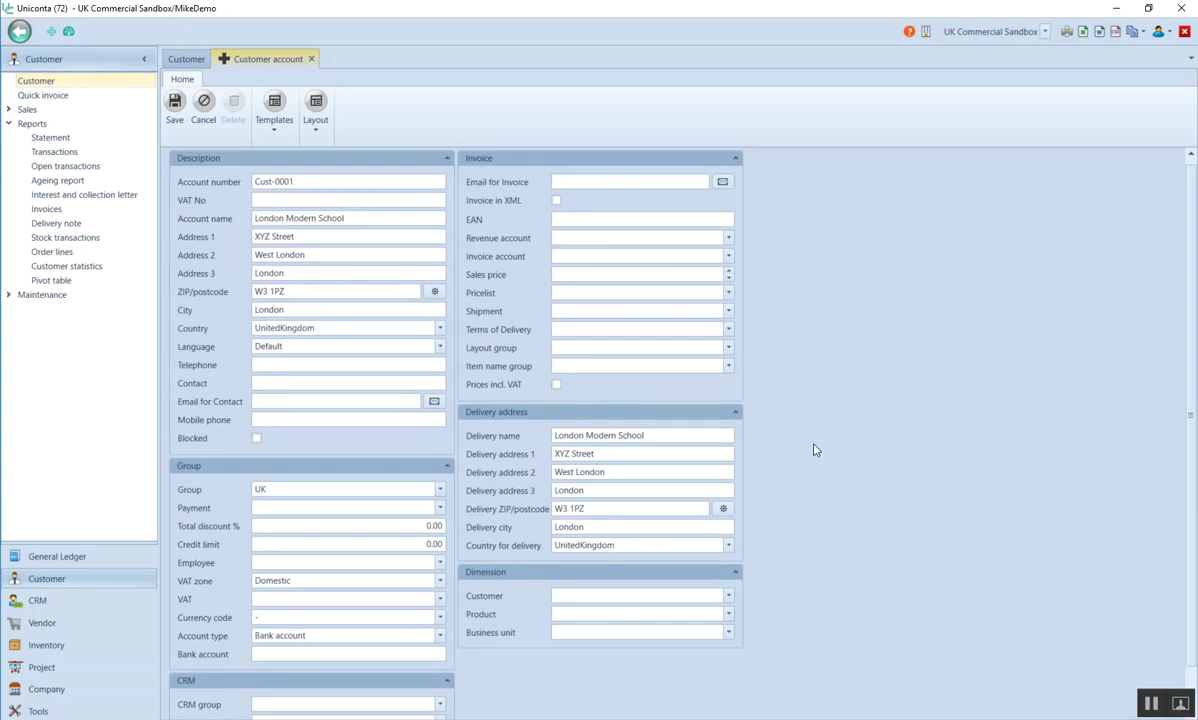
{"action": "scroll", "coordinate": [600, 400], "scroll_direction": "down", "scroll_amount": 1}
{"action": "scroll", "coordinate": [511, 308], "scroll_direction": "up", "scroll_amount": 1}
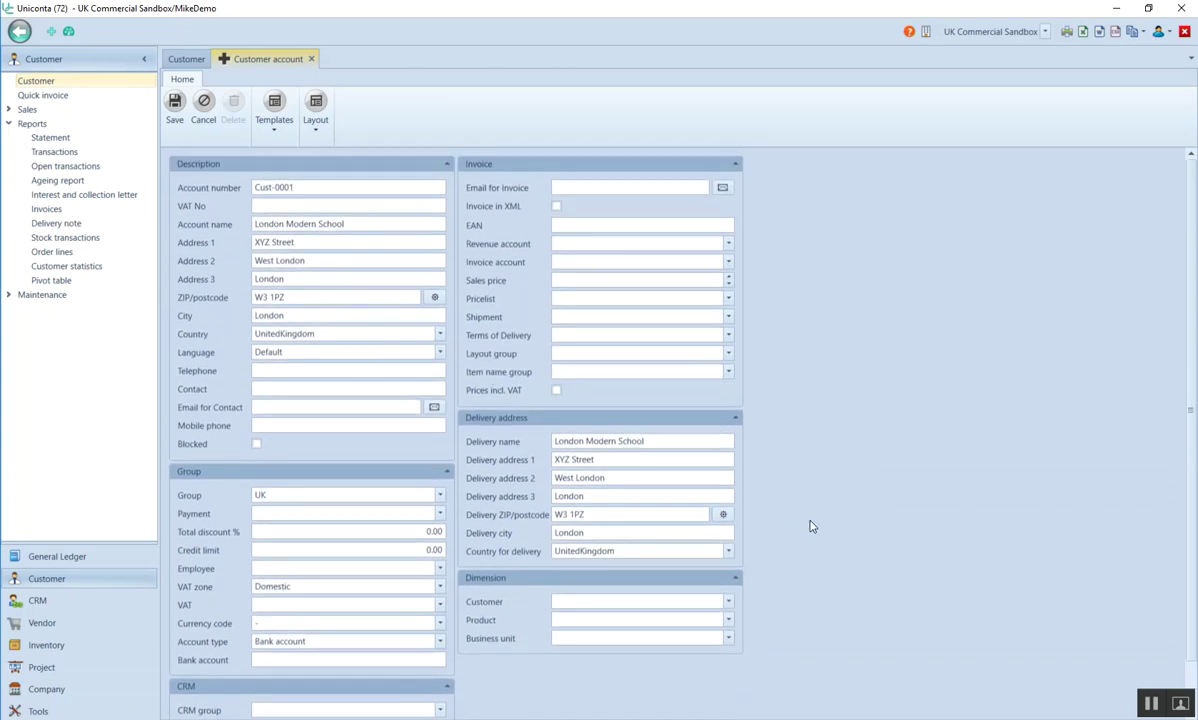
{"action": "scroll", "coordinate": [760, 494], "scroll_direction": "down", "scroll_amount": 1}
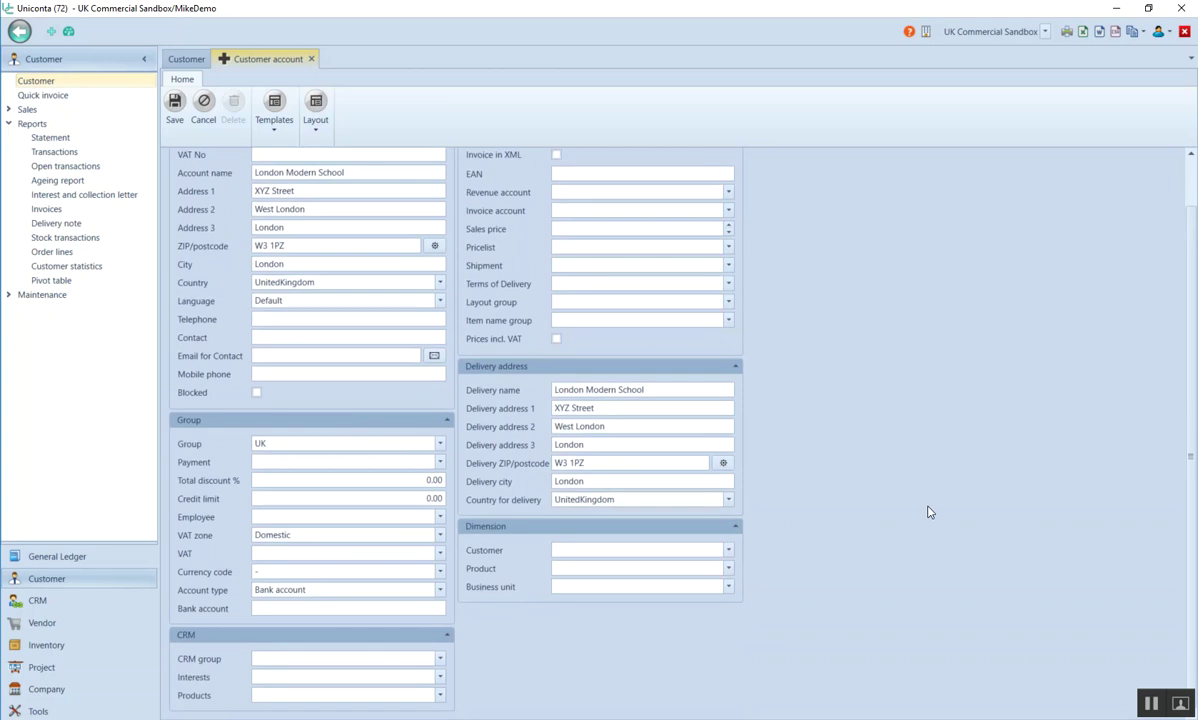
{"action": "scroll", "coordinate": [580, 251], "scroll_direction": "up", "scroll_amount": 1}
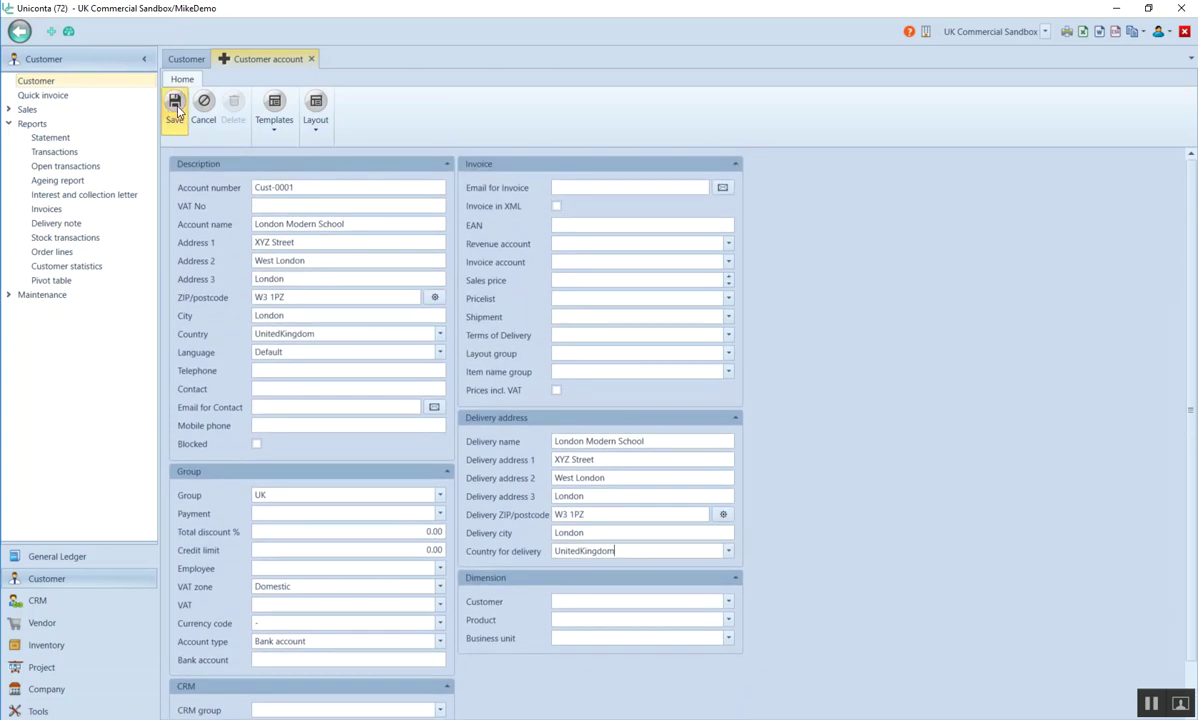
{"action": "key", "text": "Tab"}
{"action": "key", "text": "ctrl+s"}
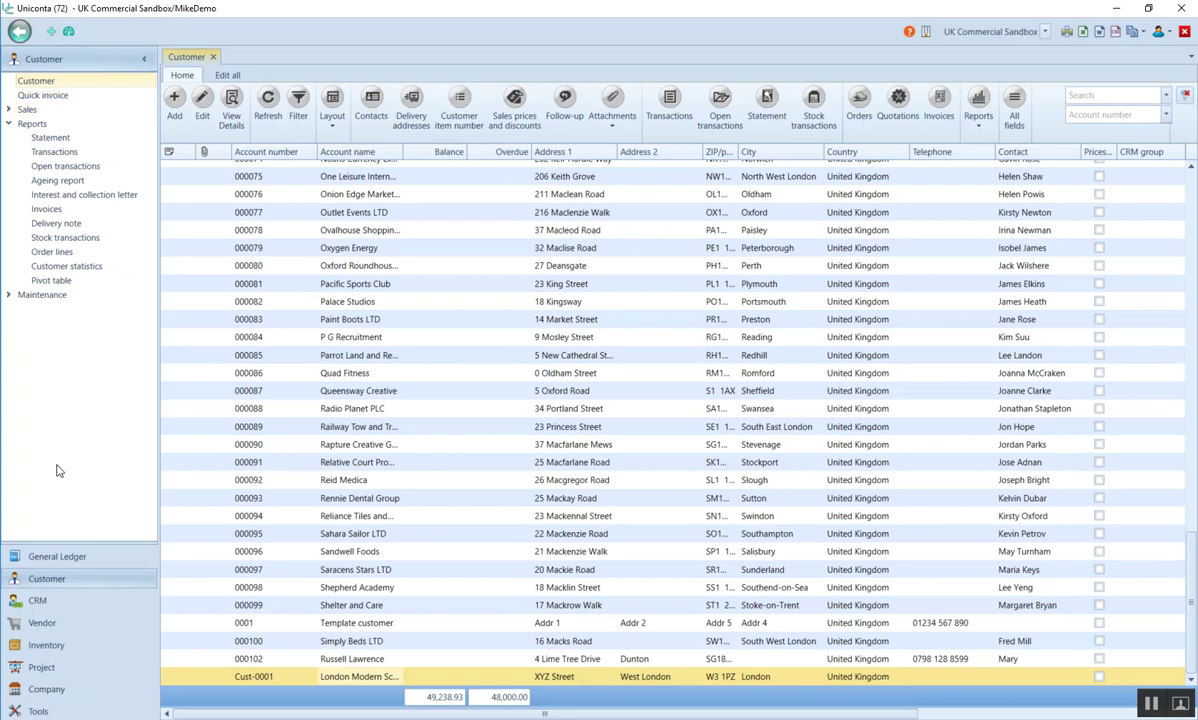
Create a vendor account, entering its account number and the account name Stationery First.
{"action": "left_click", "coordinate": [44, 622]}
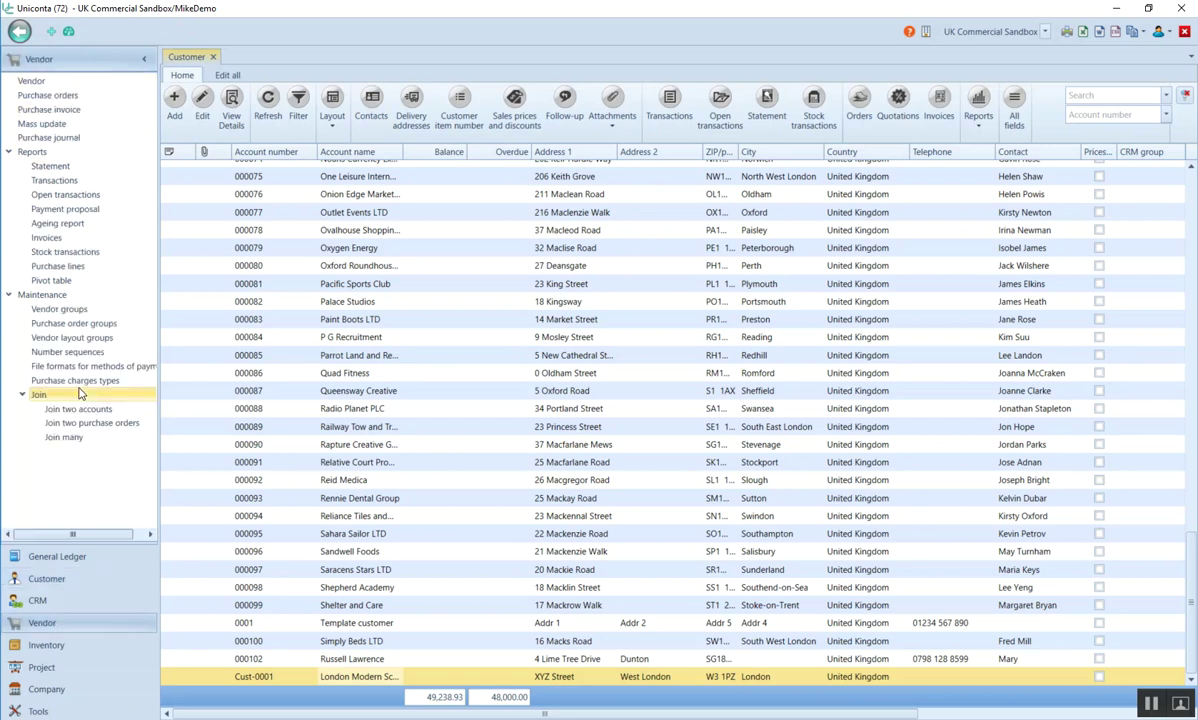
{"action": "left_click", "coordinate": [32, 84]}
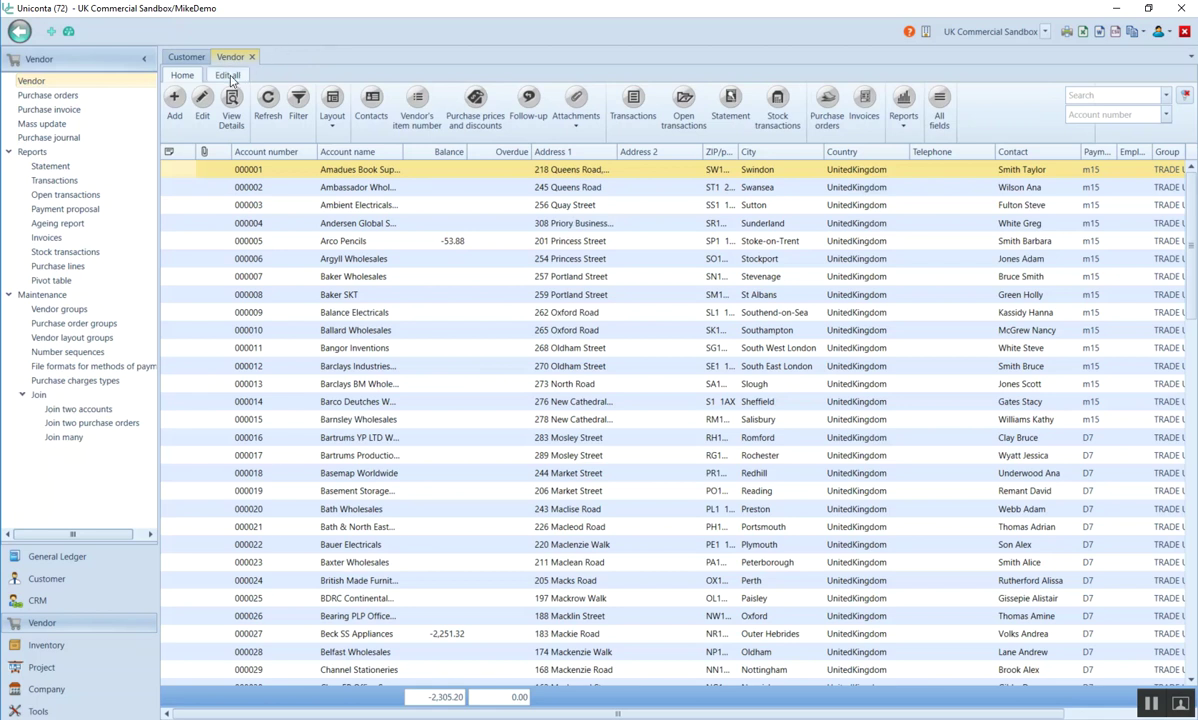
{"action": "left_click", "coordinate": [203, 118]}
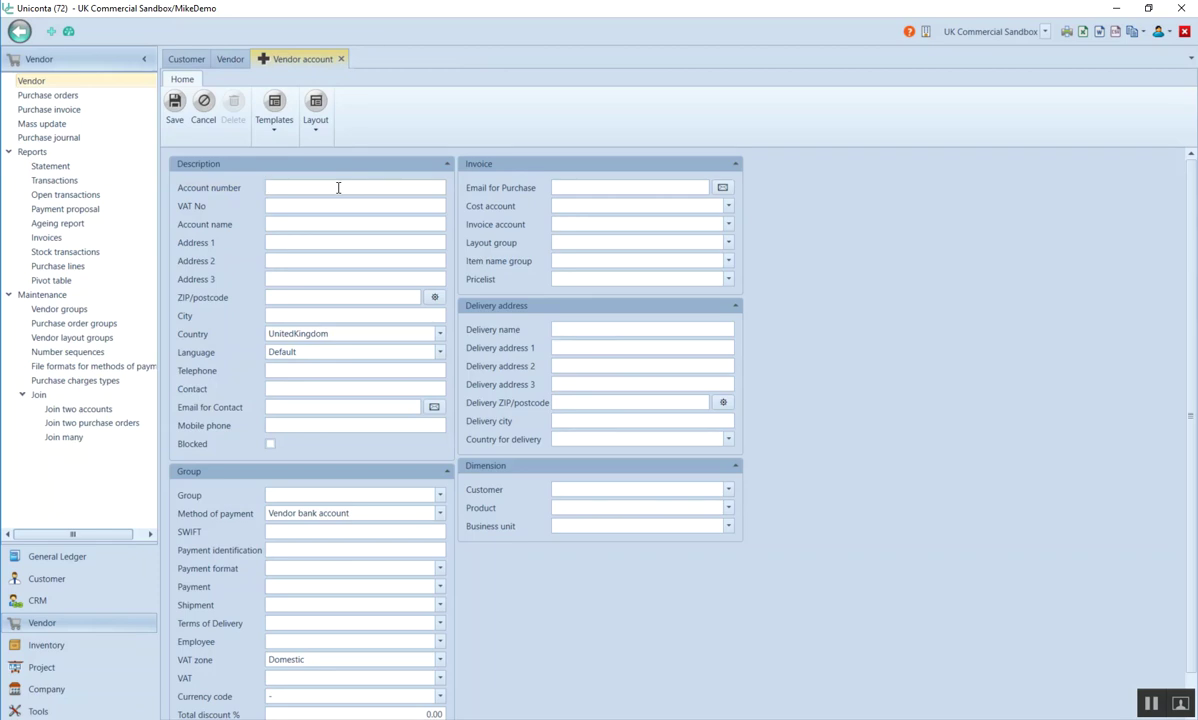
{"action": "type", "text": "Supp-0001"}
{"action": "key", "text": "Tab"}
{"action": "type", "text": "Stationery First"}
{"action": "key", "text": "Tab"}
Fill in the three address lines and the postcode for Stationery First.
{"action": "type", "text": "ABC Street"}
{"action": "key", "text": "Tab"}
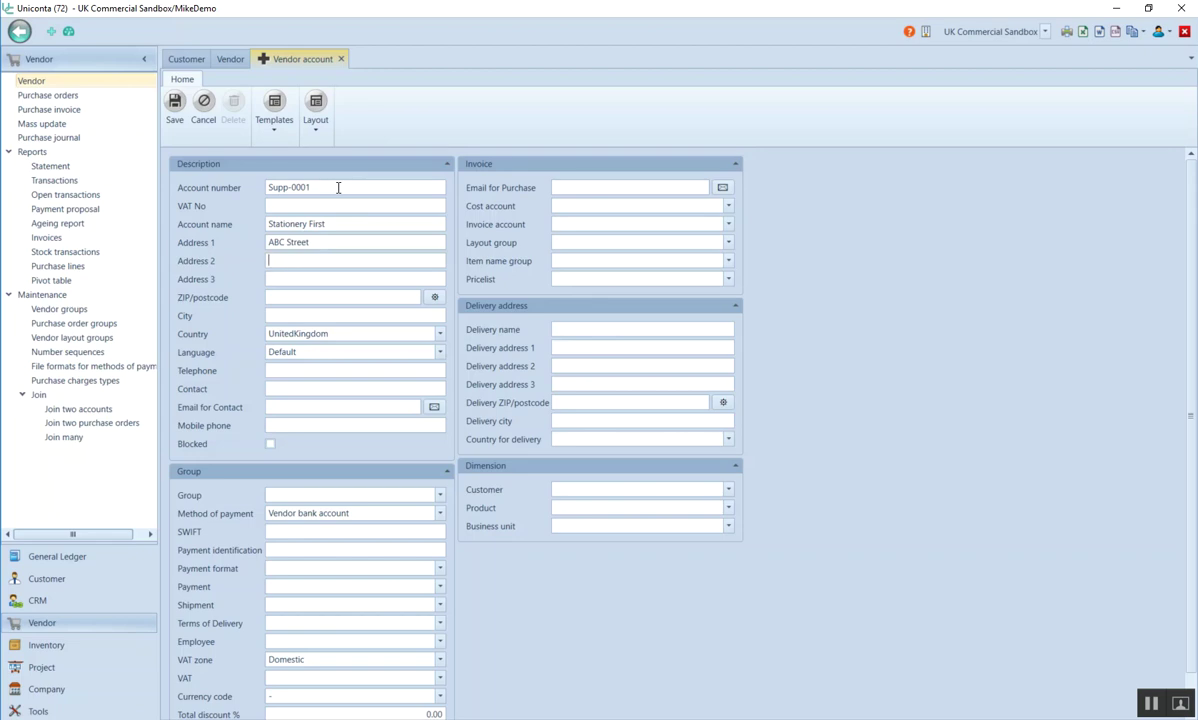
{"action": "type", "text": "London"}
{"action": "key", "text": "Tab"}
{"action": "type", "text": "London"}
{"action": "key", "text": "Tab"}
{"action": "type", "text": "W"}
{"action": "type", "text": "2"}
{"action": "type", "text": " E"}
{"action": "type", "text": "C"}
{"action": "type", "text": "S"}
{"action": "key", "text": "BackSpace"}
{"action": "key", "text": "BackSpace"}
{"action": "key", "text": "BackSpace"}
{"action": "key", "text": "BackSpace"}
{"action": "type", "text": "W2 3OS"}
Copy the vendor's account name Stationery First into the delivery name.
{"action": "left_click", "coordinate": [285, 229]}
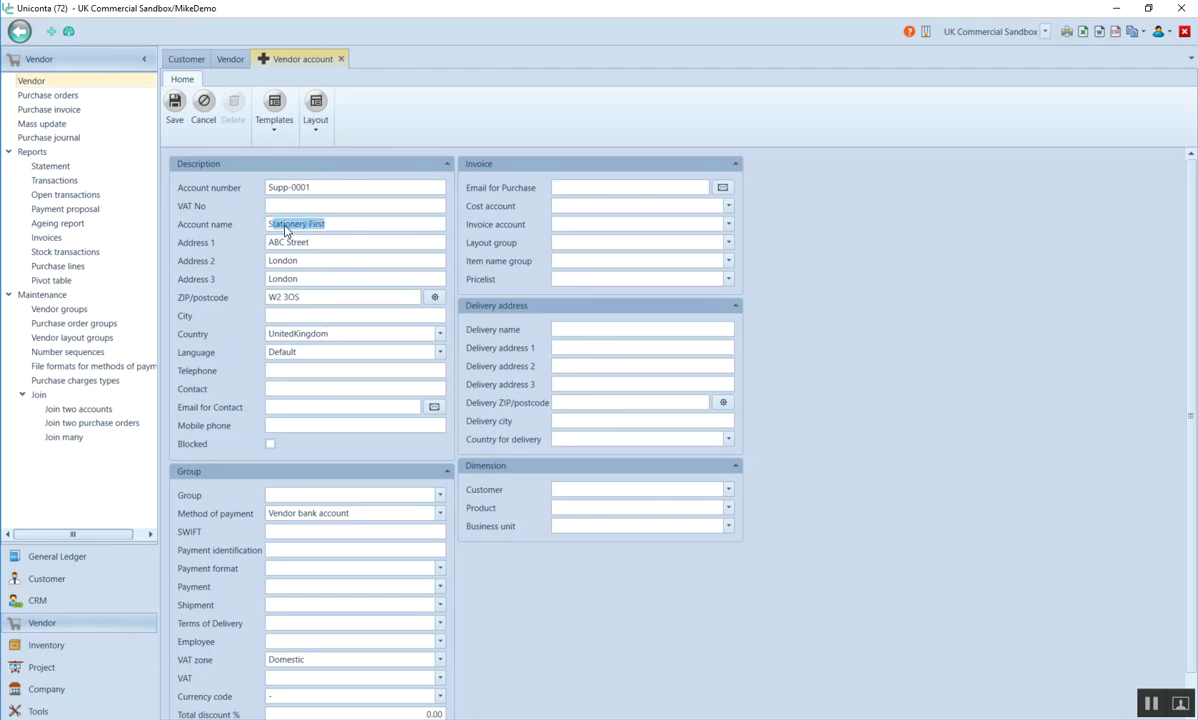
{"action": "left_click_drag", "start_coordinate": [268, 225], "coordinate": [317, 225]}
{"action": "key", "text": "ctrl+c"}
{"action": "left_click", "coordinate": [580, 331]}
{"action": "key", "text": "ctrl+v"}
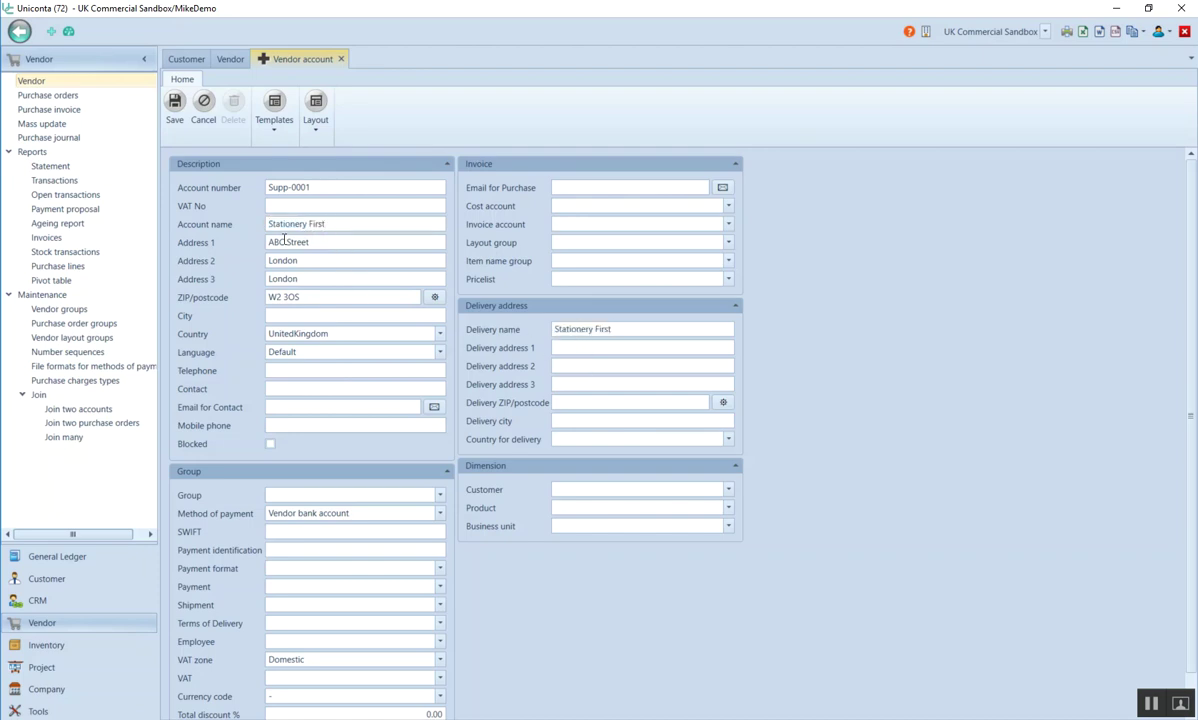
Copy the vendor's first two address lines into delivery address lines 1 and 2.
{"action": "triple_click", "coordinate": [275, 242]}
{"action": "key", "text": "ctrl+c"}
{"action": "left_click", "coordinate": [585, 346]}
{"action": "key", "text": "ctrl+v"}
{"action": "left_click_drag", "start_coordinate": [262, 261], "coordinate": [307, 262]}
{"action": "key", "text": "ctrl+c"}
{"action": "left_click", "coordinate": [565, 366]}
{"action": "key", "text": "ctrl+v"}
Copy the vendor's third address line and postcode into the matching delivery address fields.
{"action": "mouse_move", "coordinate": [267, 279]}
{"action": "left_mouse_down"}
{"action": "mouse_move", "coordinate": [299, 279]}
{"action": "mouse_move", "coordinate": [255, 262]}
{"action": "left_mouse_up"}
{"action": "key", "text": "ctrl+c"}
{"action": "left_click", "coordinate": [560, 385]}
{"action": "key", "text": "ctrl+v"}
{"action": "left_click_drag", "start_coordinate": [270, 299], "coordinate": [321, 301]}
{"action": "key", "text": "ctrl+c"}
{"action": "left_click", "coordinate": [575, 402]}
{"action": "key", "text": "ctrl+v"}
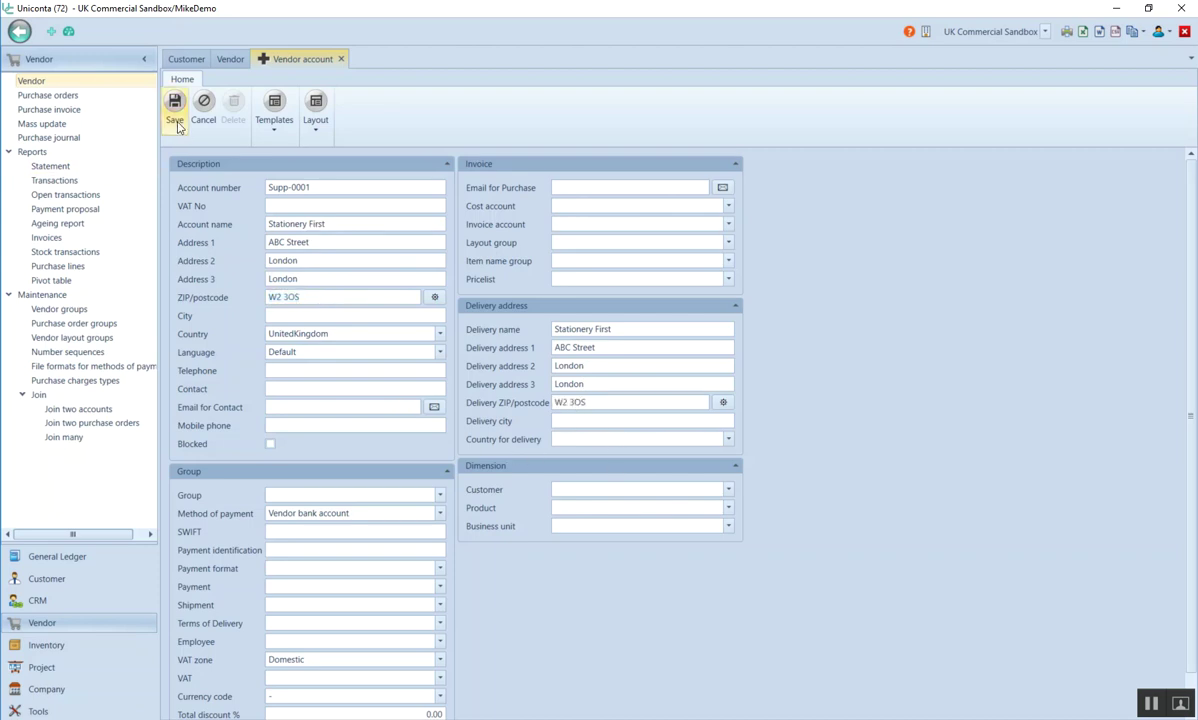
Assign the vendor to the TRADE UK group and save the vendor account.
{"action": "left_click", "coordinate": [440, 495]}
{"action": "left_click", "coordinate": [326, 627]}
{"action": "key", "text": "Tab"}
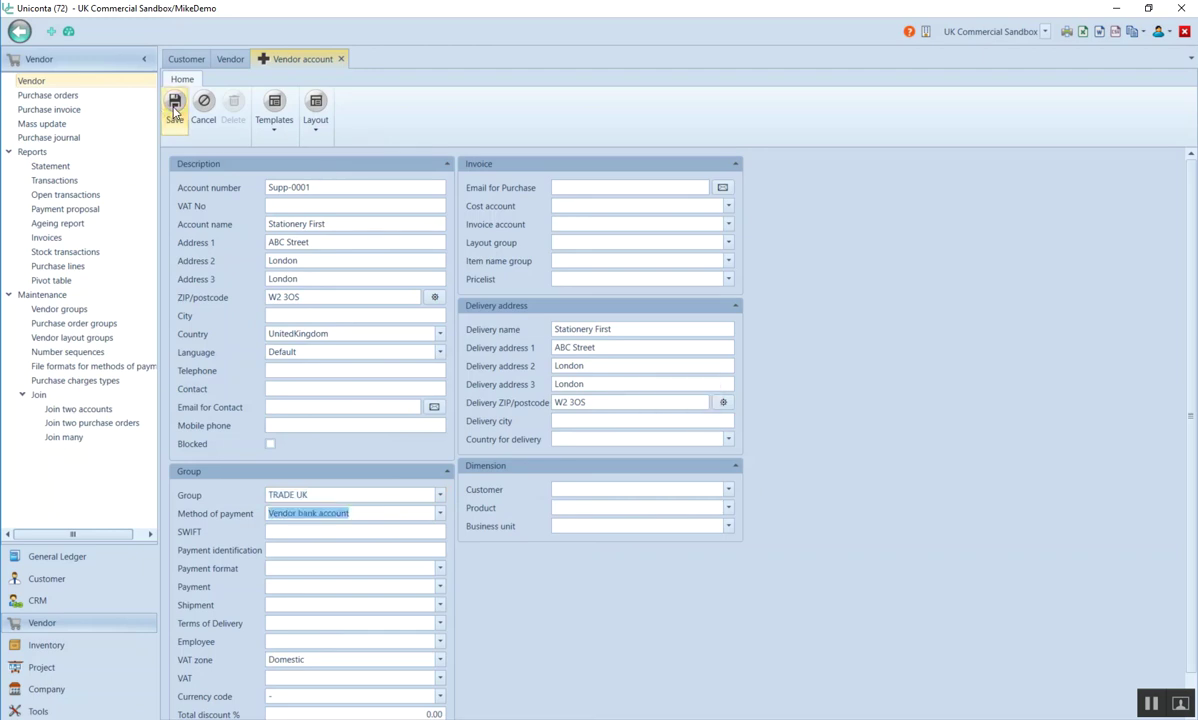
{"action": "left_click", "coordinate": [174, 108]}
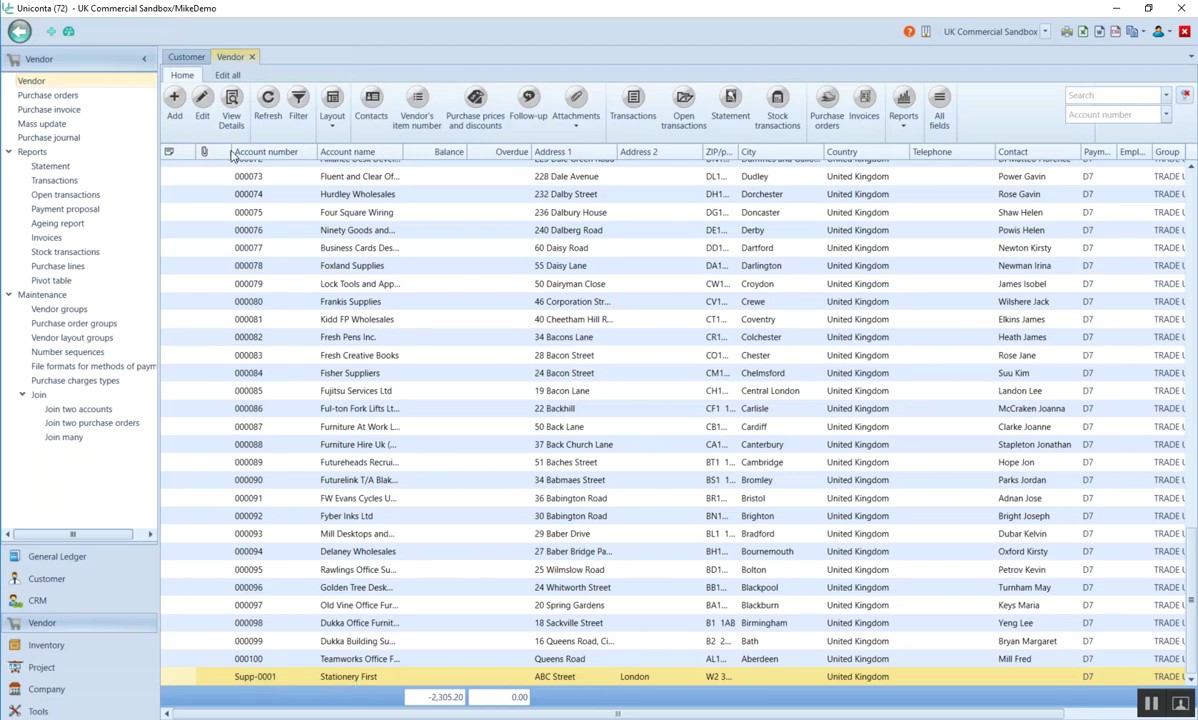
Create a new sales order for the customer London Modern School.
{"action": "left_click", "coordinate": [190, 58]}
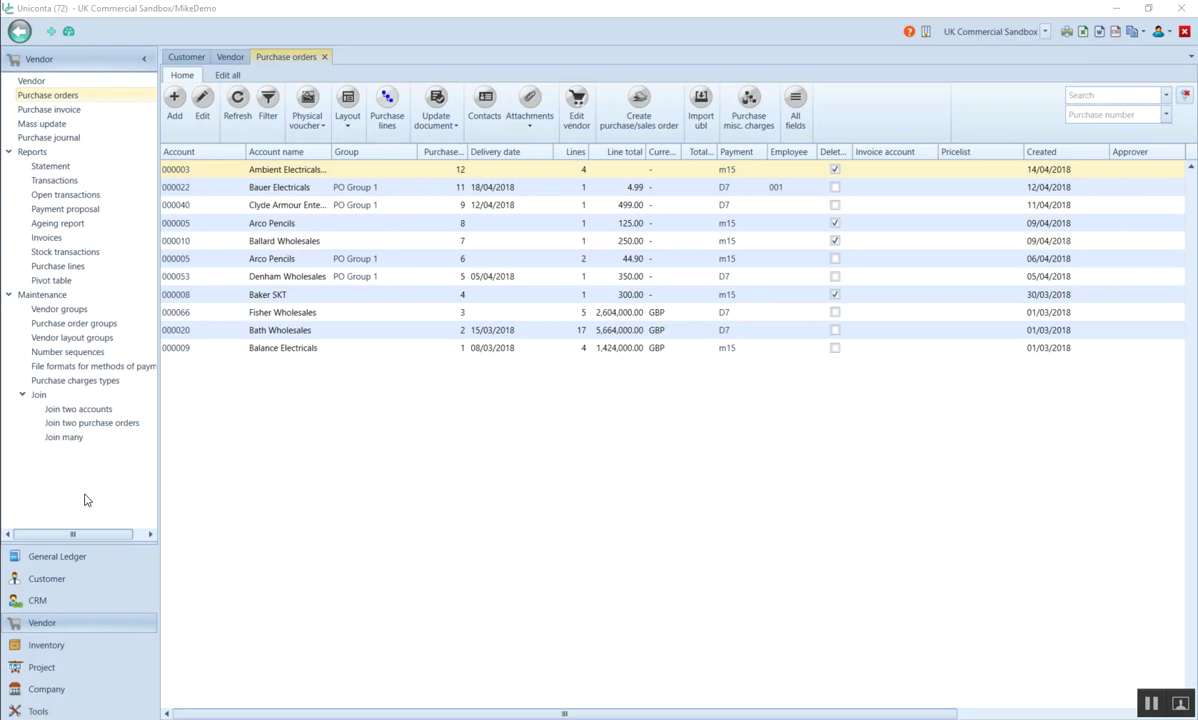
{"action": "left_click", "coordinate": [54, 577]}
{"action": "left_click", "coordinate": [8, 110]}
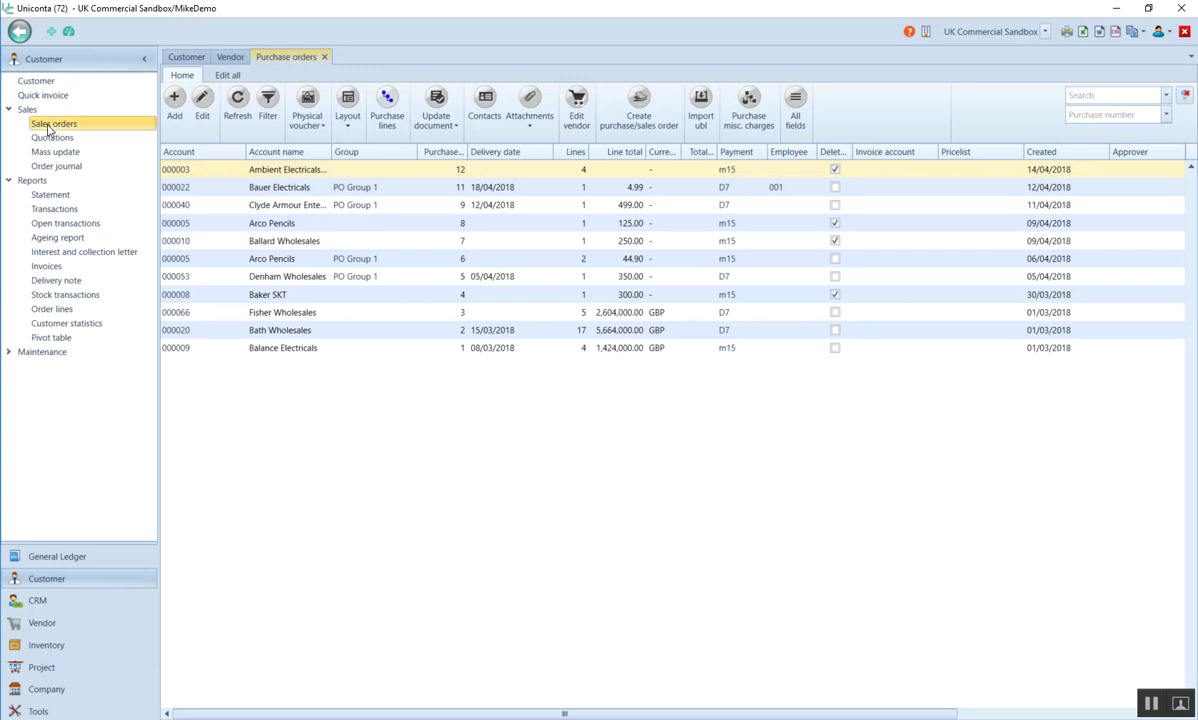
{"action": "left_click", "coordinate": [50, 124]}
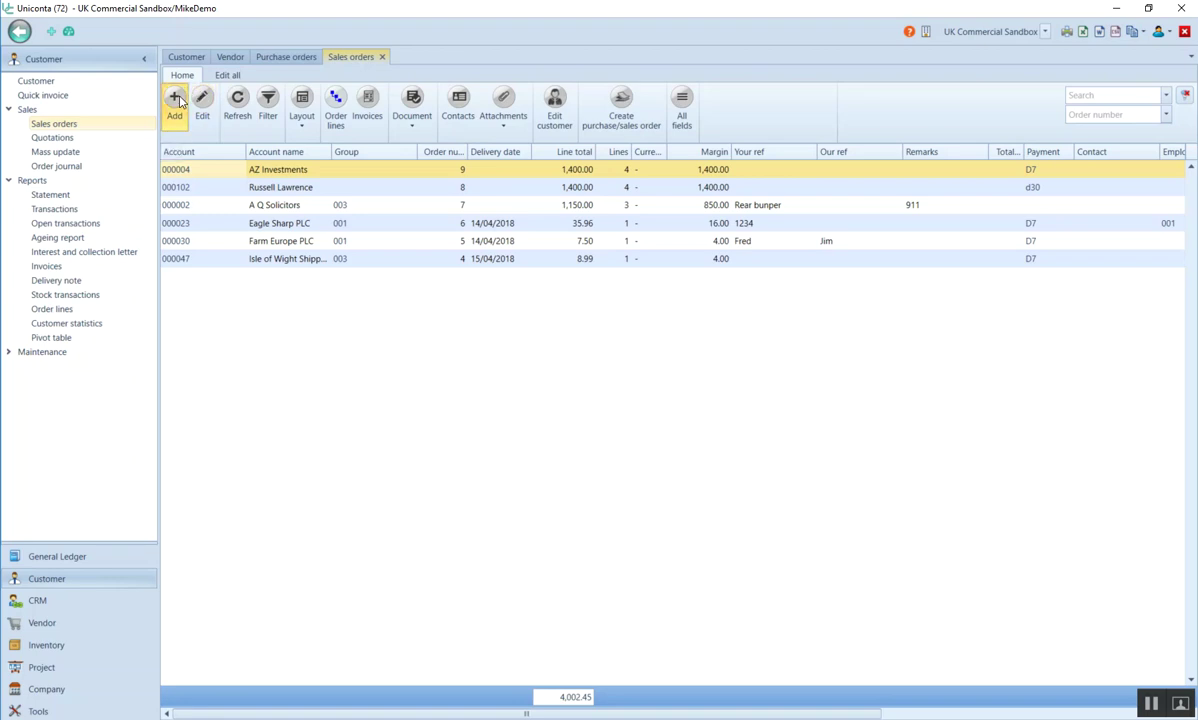
{"action": "left_click", "coordinate": [176, 99]}
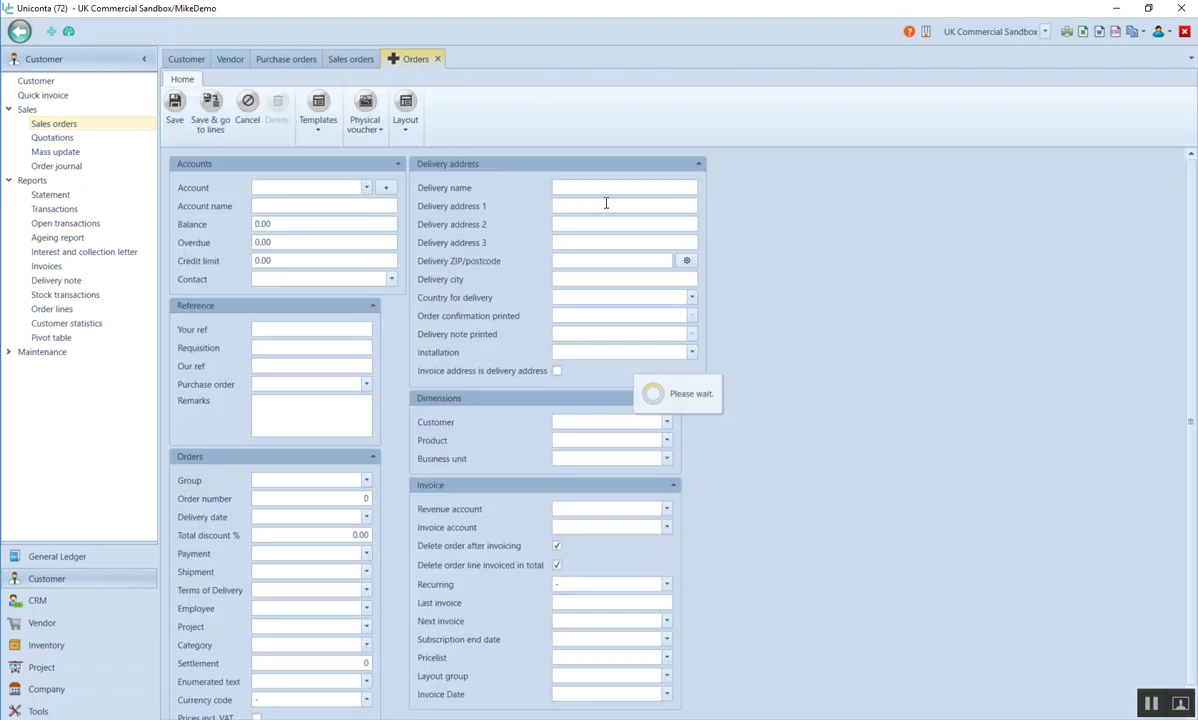
{"action": "left_click", "coordinate": [366, 188]}
{"action": "scroll", "coordinate": [361, 300], "scroll_direction": "down", "scroll_amount": 7}
{"action": "scroll", "coordinate": [361, 300], "scroll_direction": "down", "scroll_amount": 13}
{"action": "scroll", "coordinate": [361, 303], "scroll_direction": "down", "scroll_amount": 11}
{"action": "left_click", "coordinate": [341, 391]}
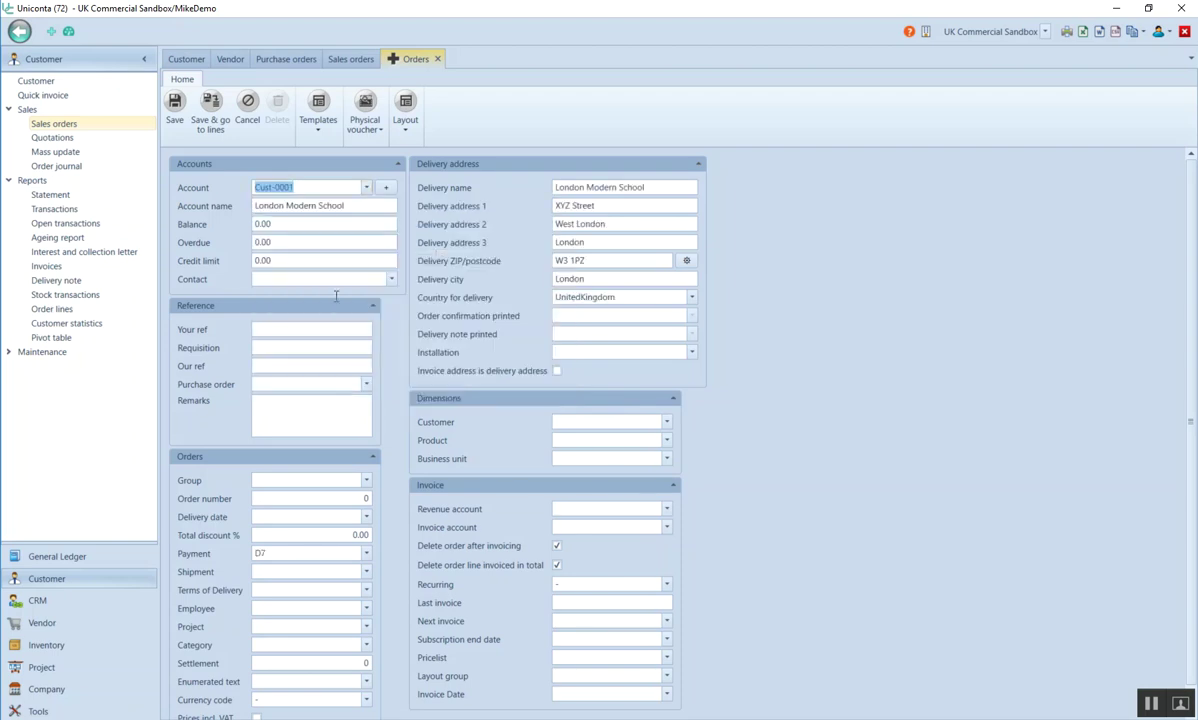
Set the sales order's Your ref to "ref", assign order group 002 (Web Order), and save the order.
{"action": "left_click", "coordinate": [290, 330]}
{"action": "type", "text": "ref"}
{"action": "key", "text": "Tab"}
{"action": "key", "text": "Tab"}
{"action": "left_click", "coordinate": [366, 481]}
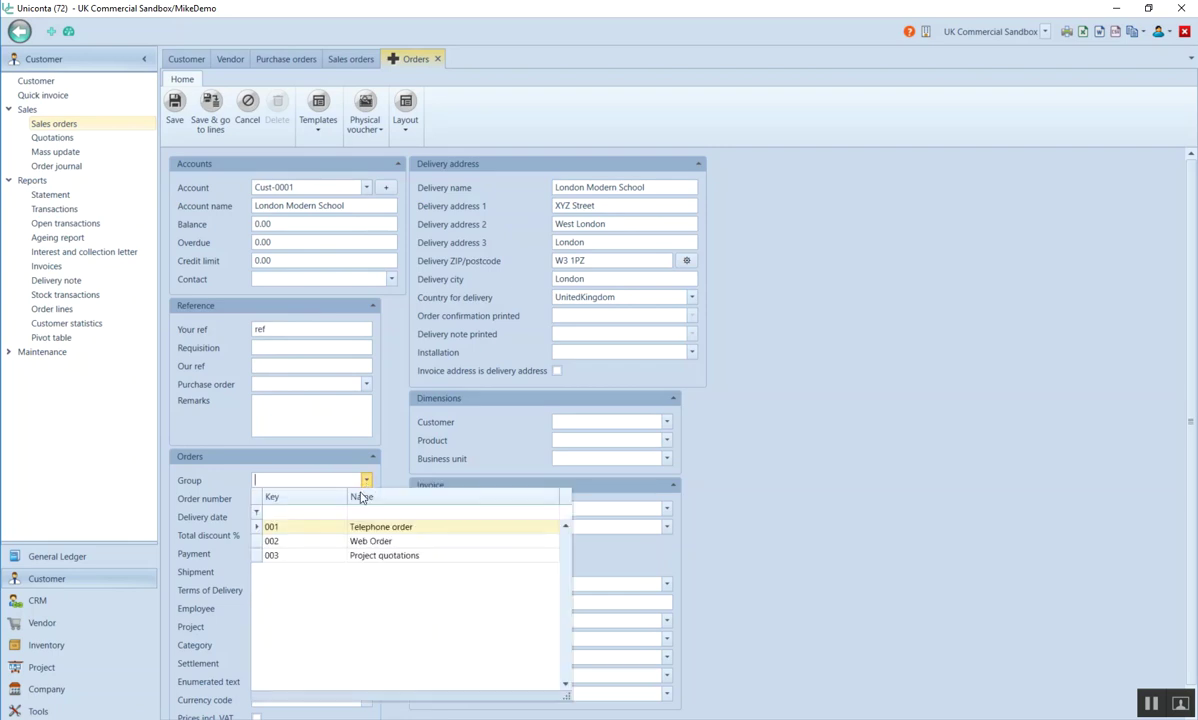
{"action": "left_click", "coordinate": [331, 543]}
{"action": "scroll", "coordinate": [800, 445], "scroll_direction": "down", "scroll_amount": 1}
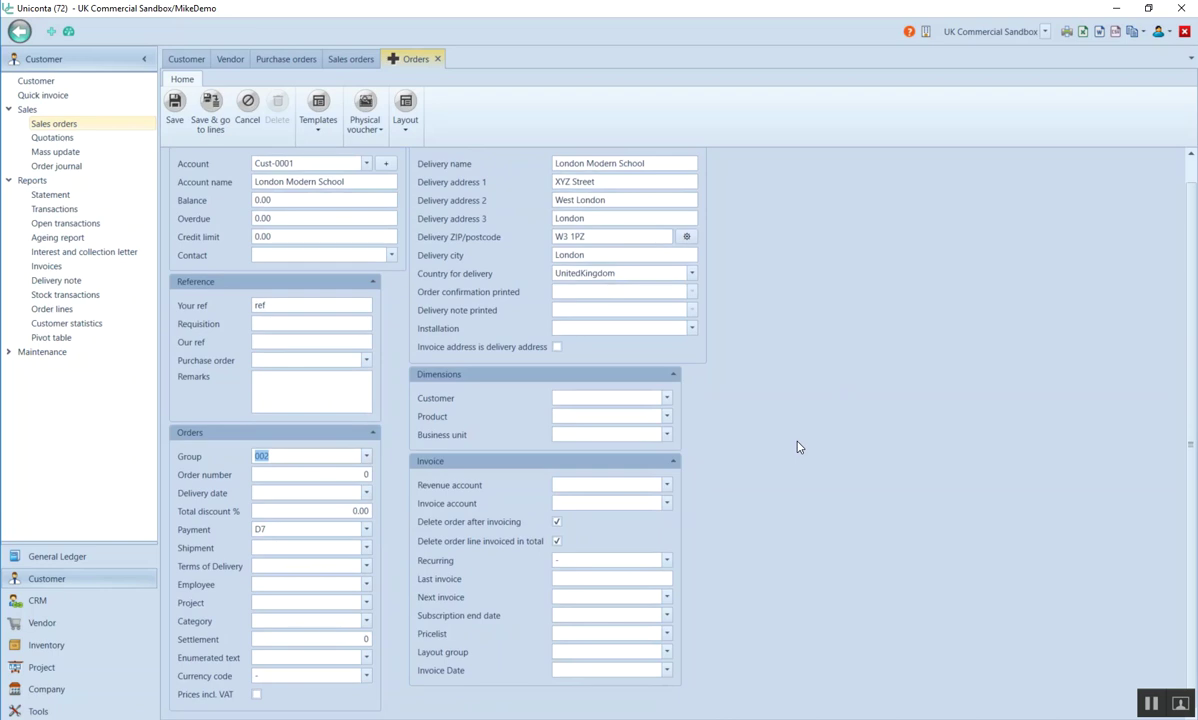
{"action": "key", "text": "ctrl+s"}
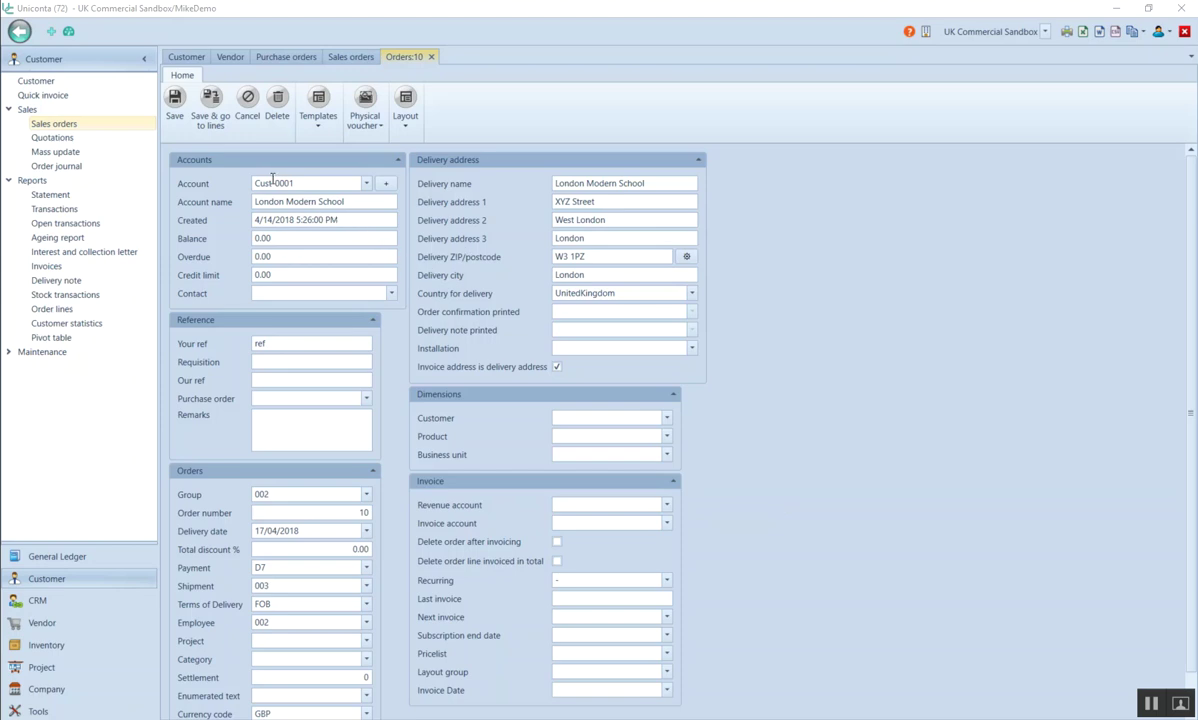
Save the sales order, go to its order lines, and add item 000005, Ballpoint Pen Stainless Steel.
{"action": "left_click", "coordinate": [212, 103]}
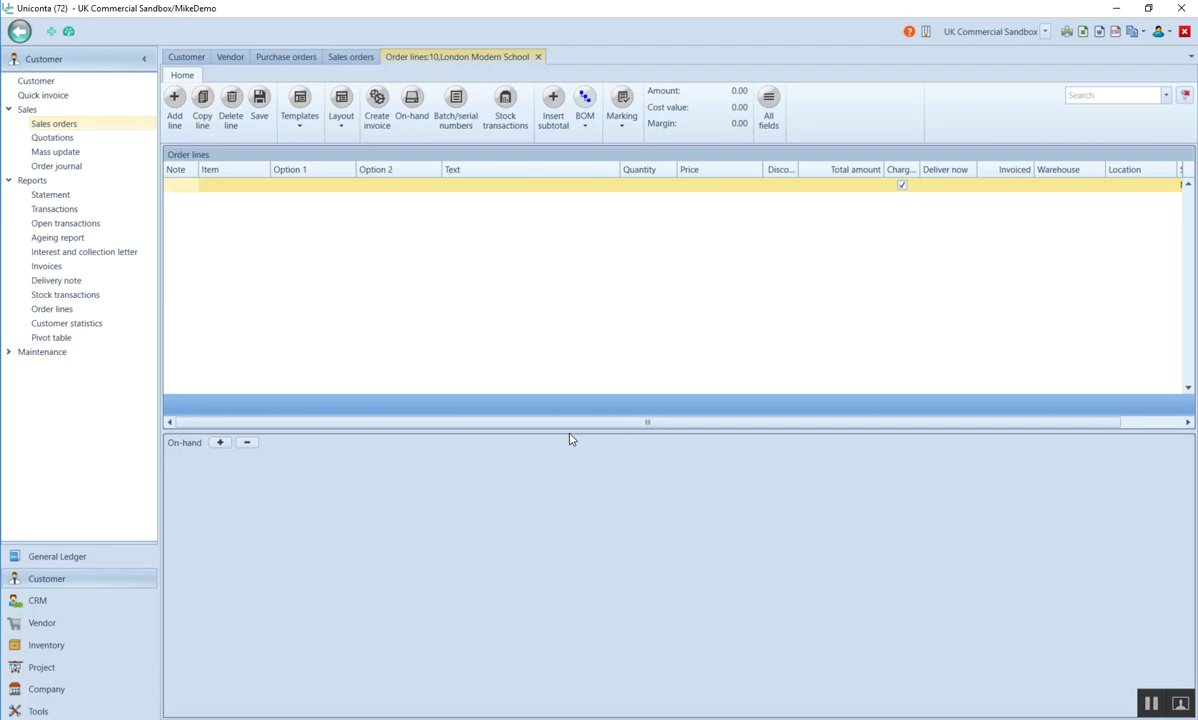
{"action": "left_click_drag", "start_coordinate": [570, 432], "coordinate": [503, 662]}
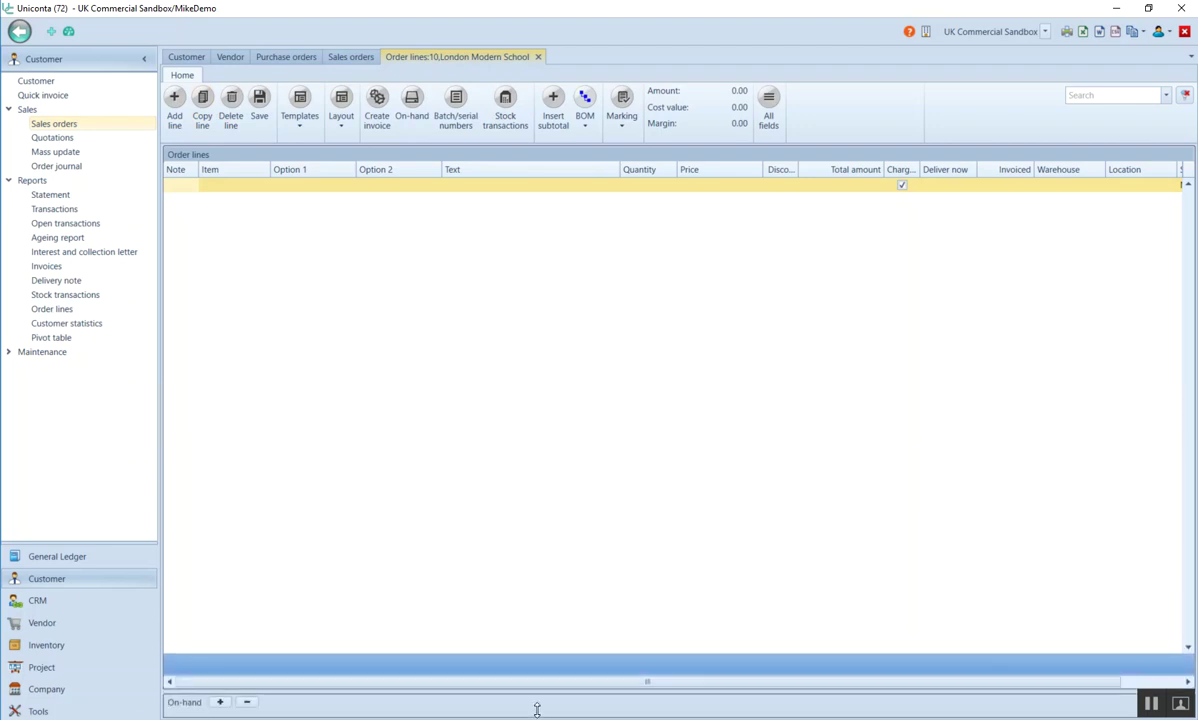
{"action": "left_click", "coordinate": [255, 188]}
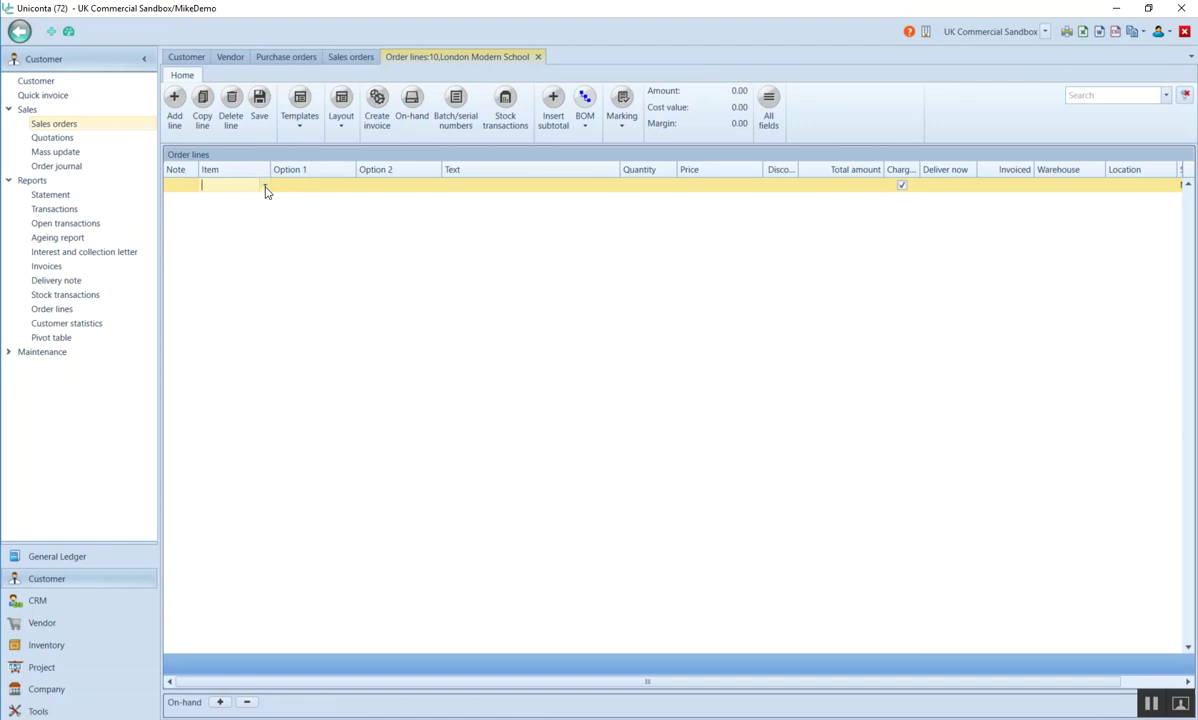
{"action": "left_click", "coordinate": [264, 187]}
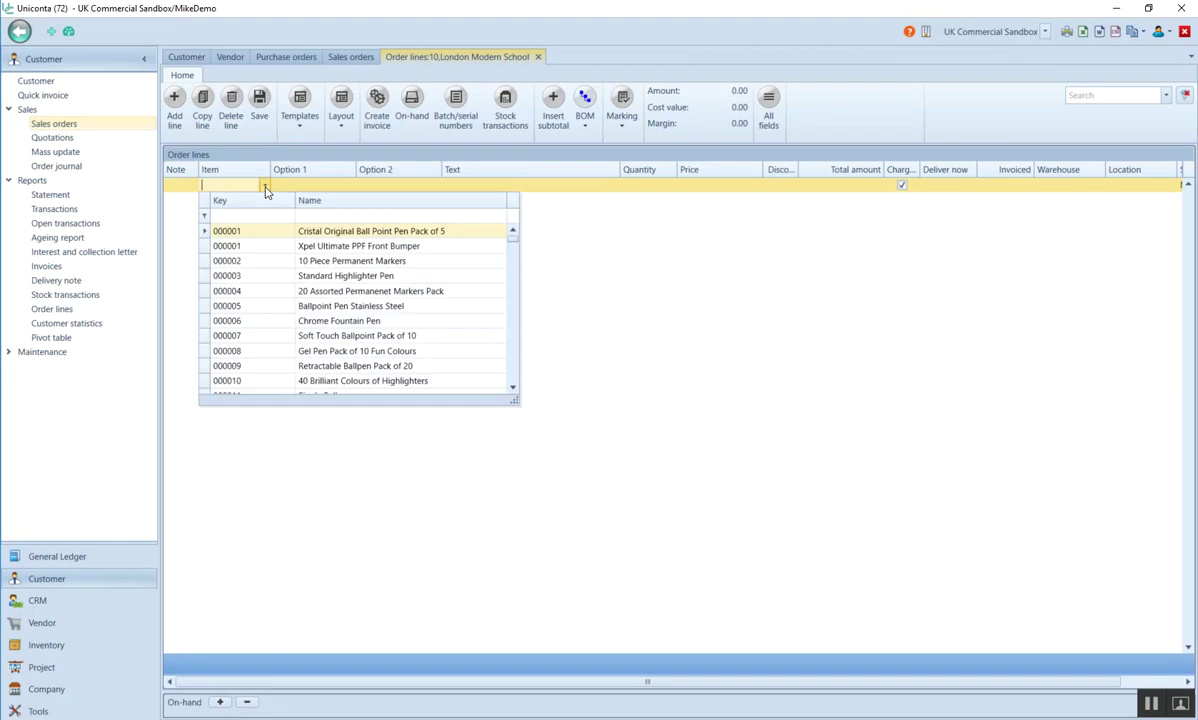
{"action": "left_click", "coordinate": [323, 308]}
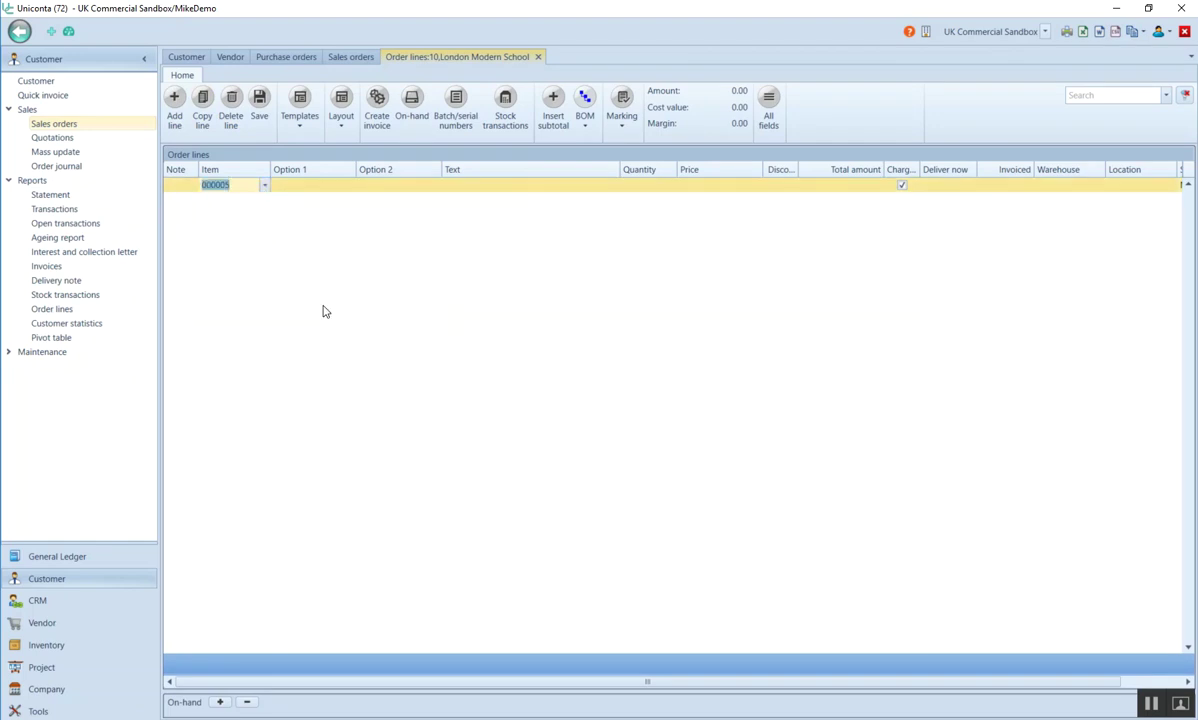
{"action": "left_click", "coordinate": [303, 183]}
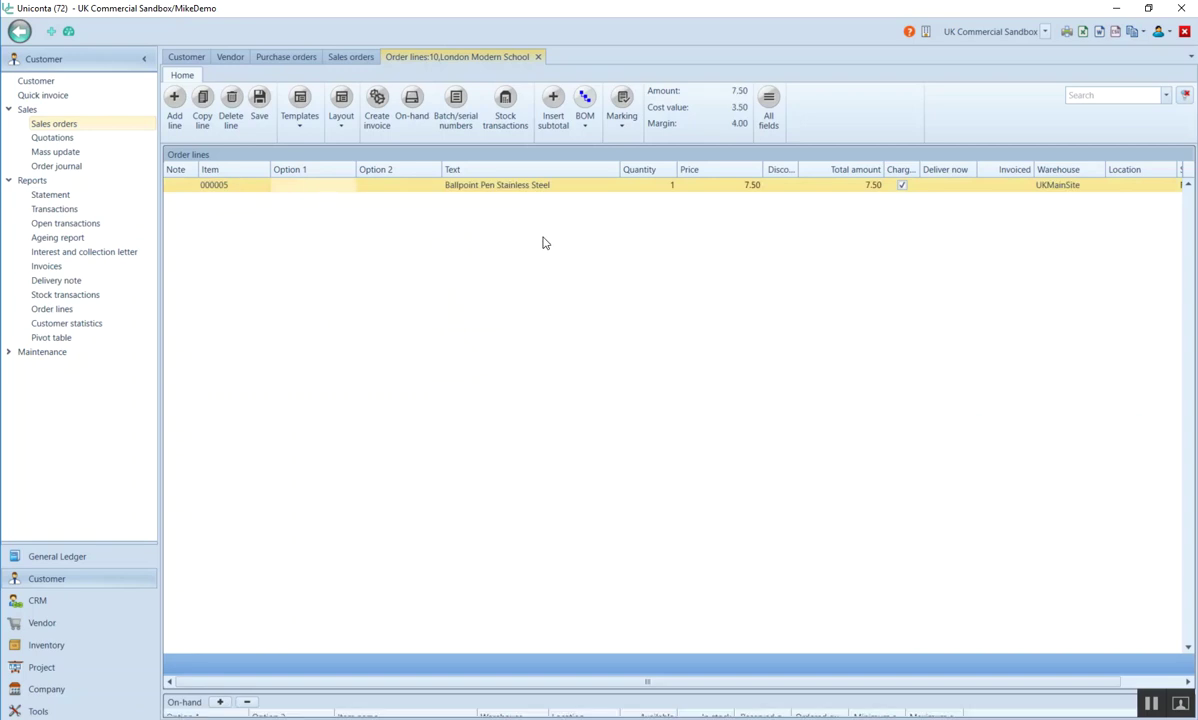
Set the ballpoint pen line's quantity to 100, then save and close the order lines.
{"action": "key", "text": "Tab"}
{"action": "key", "text": "Tab"}
{"action": "key", "text": "Tab"}
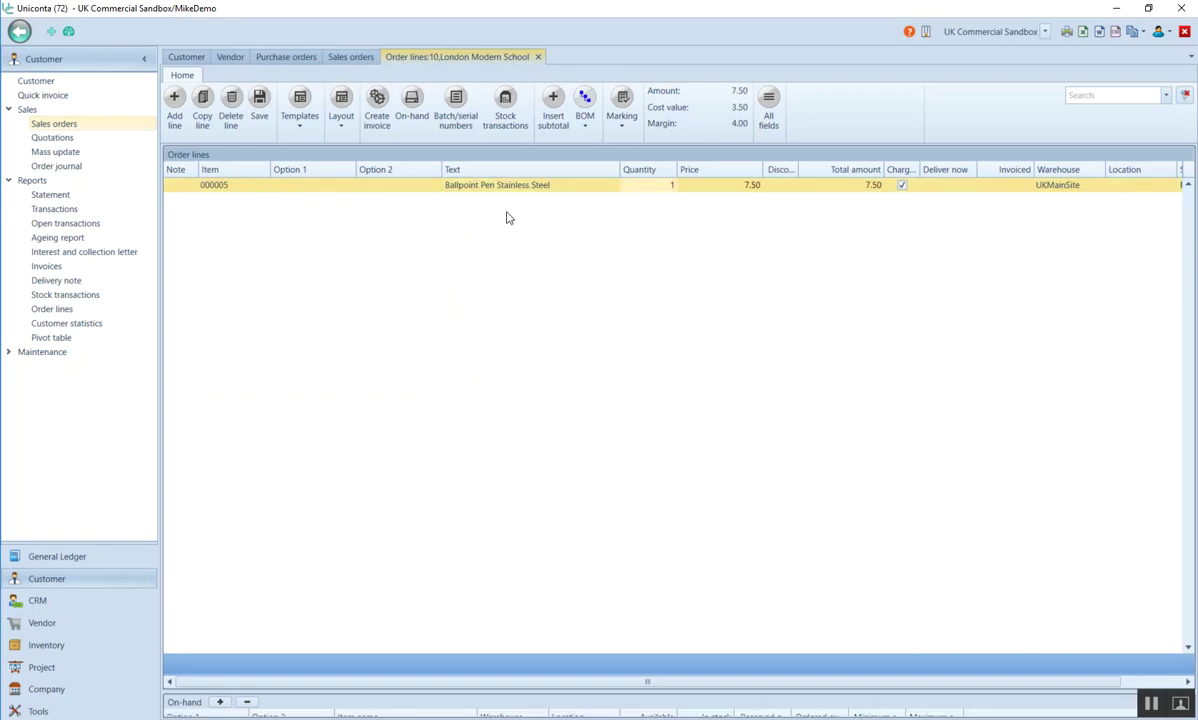
{"action": "type", "text": "10"}
{"action": "key", "text": "Return"}
{"action": "left_click", "coordinate": [671, 191]}
{"action": "type", "text": "100"}
{"action": "key", "text": "Return"}
{"action": "left_click", "coordinate": [259, 110]}
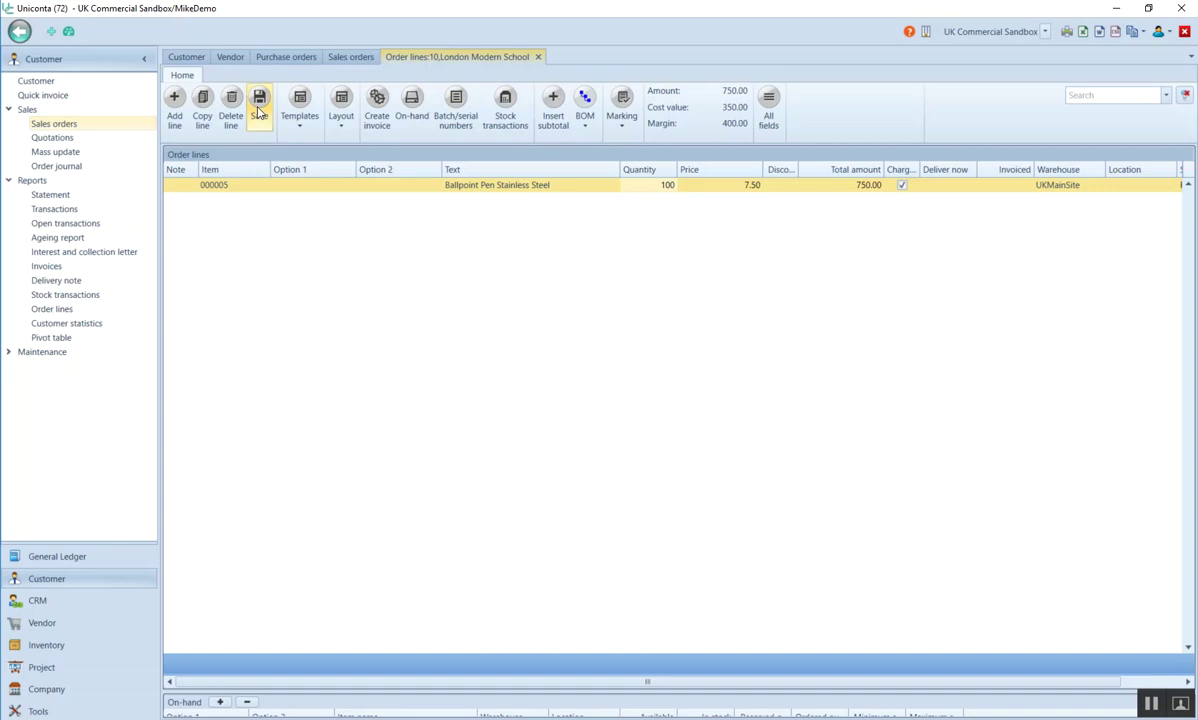
{"action": "left_click", "coordinate": [538, 57]}
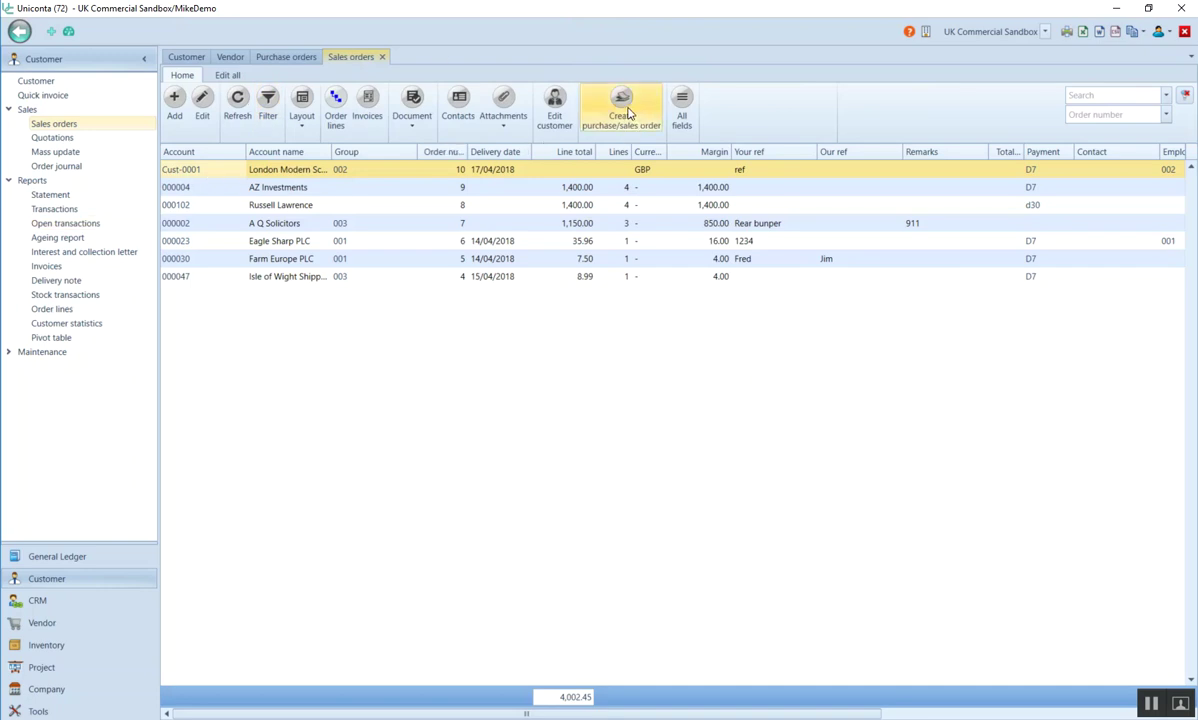
Create a purchase order from the London Modern School sales order for the vendor Stationery First, without going to the purchase lines.
{"action": "left_click", "coordinate": [628, 113]}
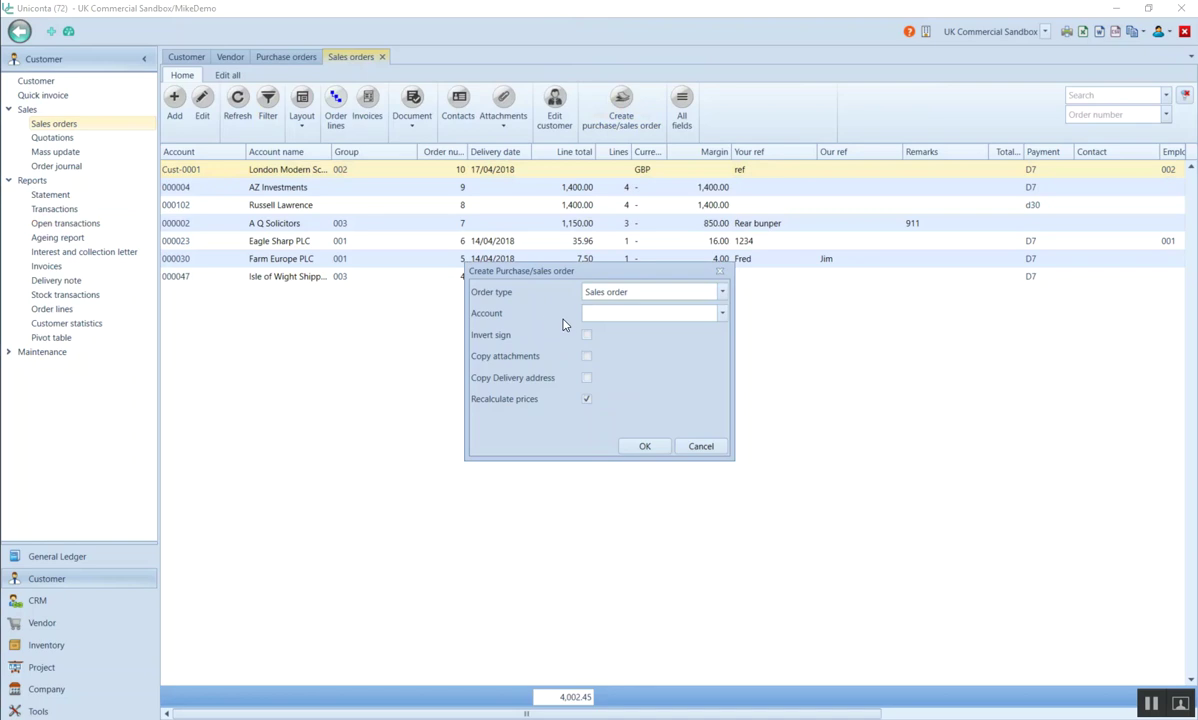
{"action": "left_click", "coordinate": [722, 292]}
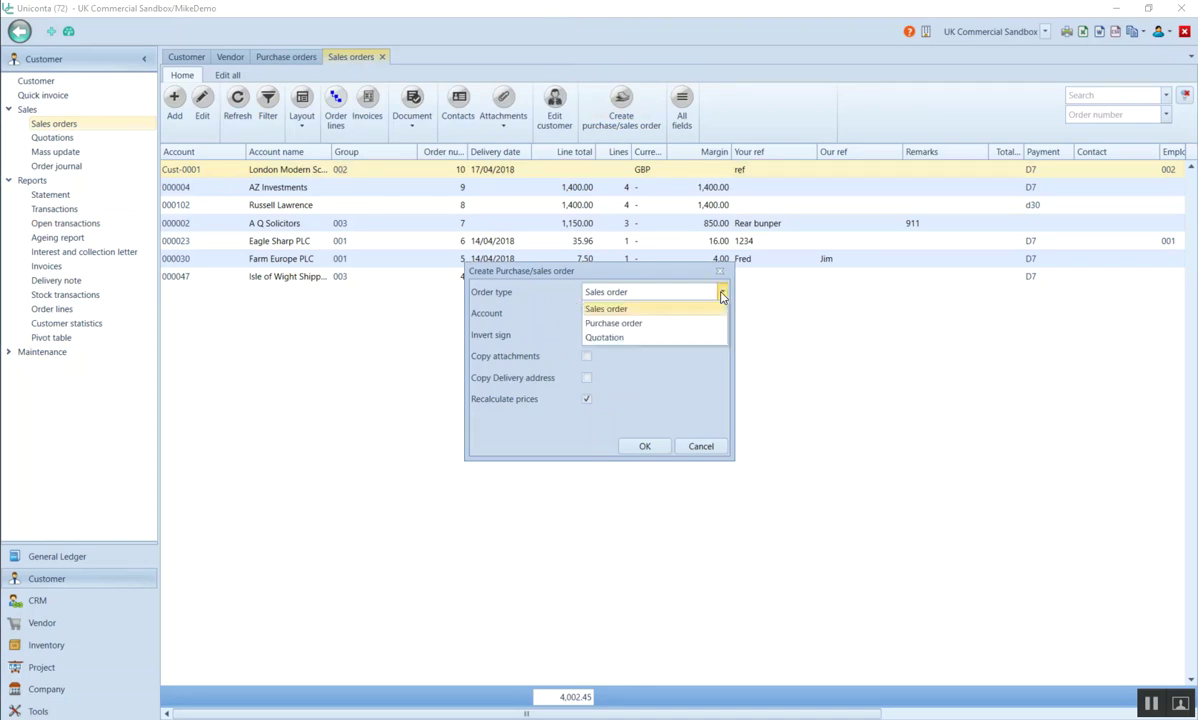
{"action": "left_click", "coordinate": [675, 323]}
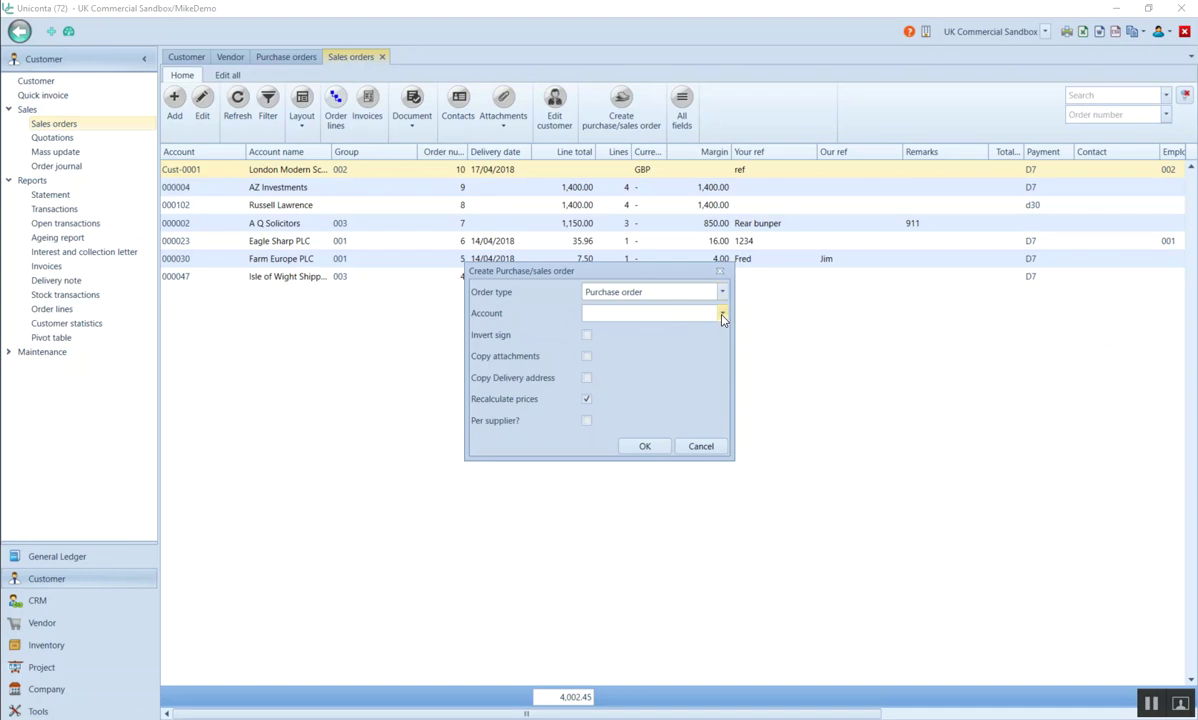
{"action": "left_click", "coordinate": [722, 314]}
{"action": "scroll", "coordinate": [715, 450], "scroll_direction": "down", "scroll_amount": 18}
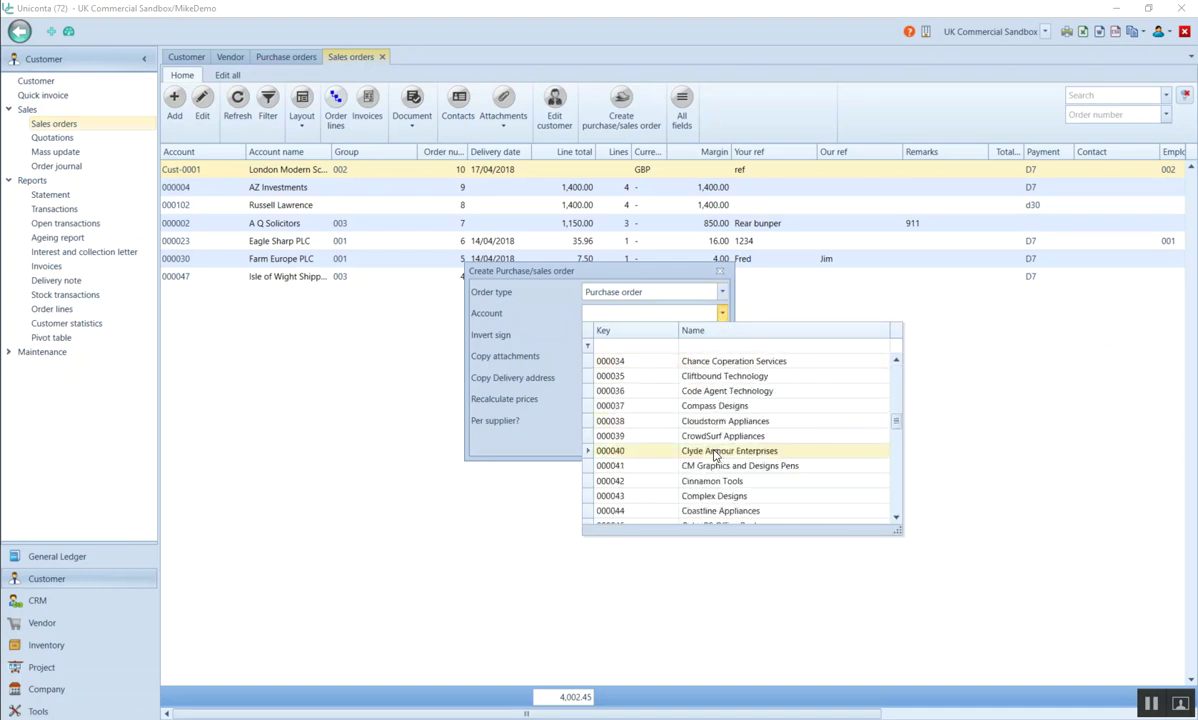
{"action": "scroll", "coordinate": [715, 452], "scroll_direction": "down", "scroll_amount": 12}
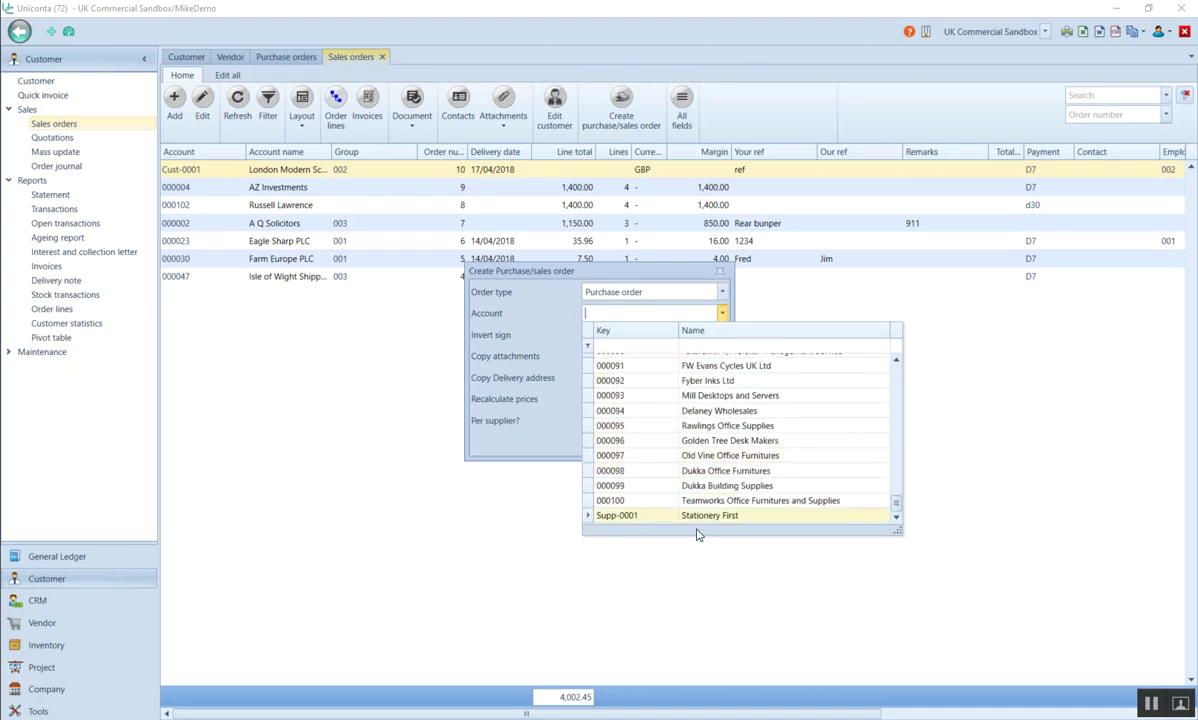
{"action": "left_click", "coordinate": [708, 517]}
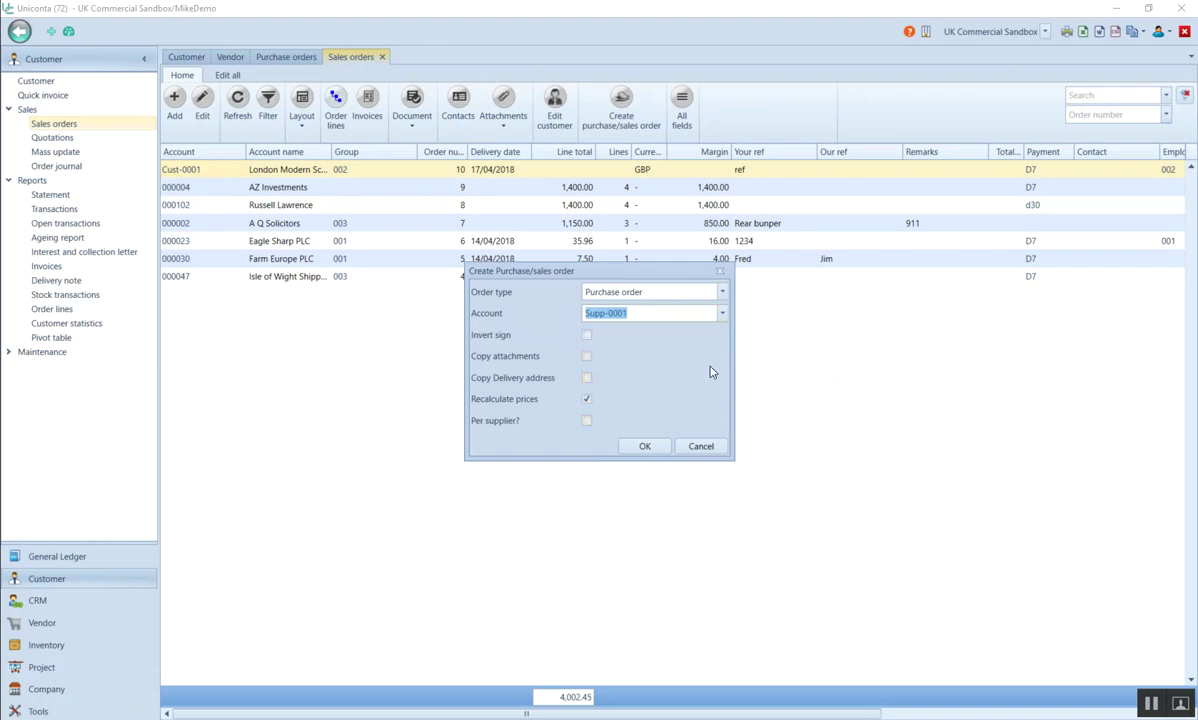
{"action": "left_click", "coordinate": [645, 446]}
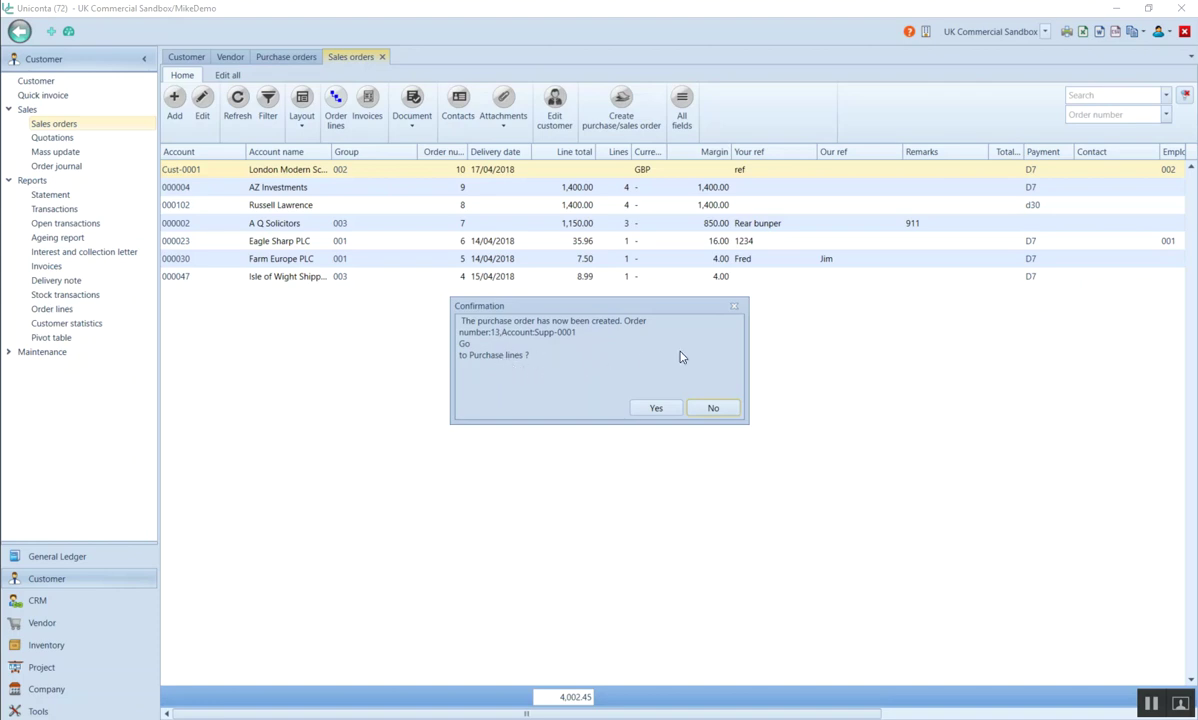
{"action": "left_click", "coordinate": [712, 409]}
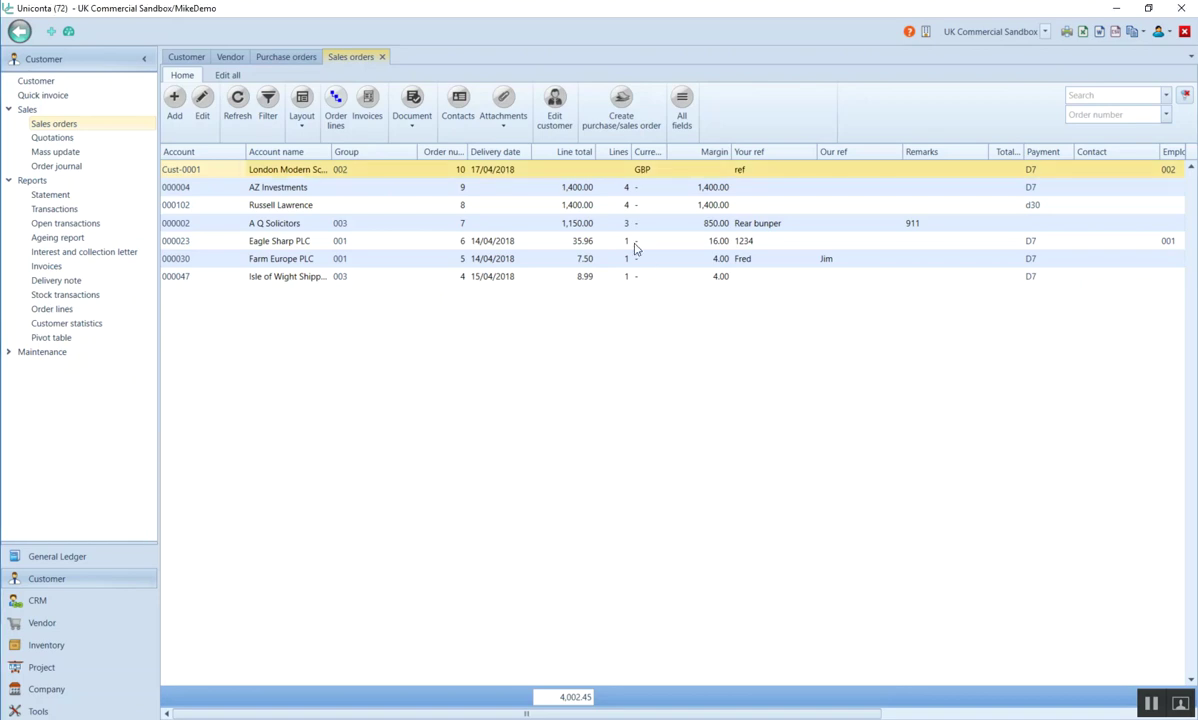
Refresh the purchase orders list and open the purchase lines of the Stationery First order.
{"action": "left_click", "coordinate": [280, 60]}
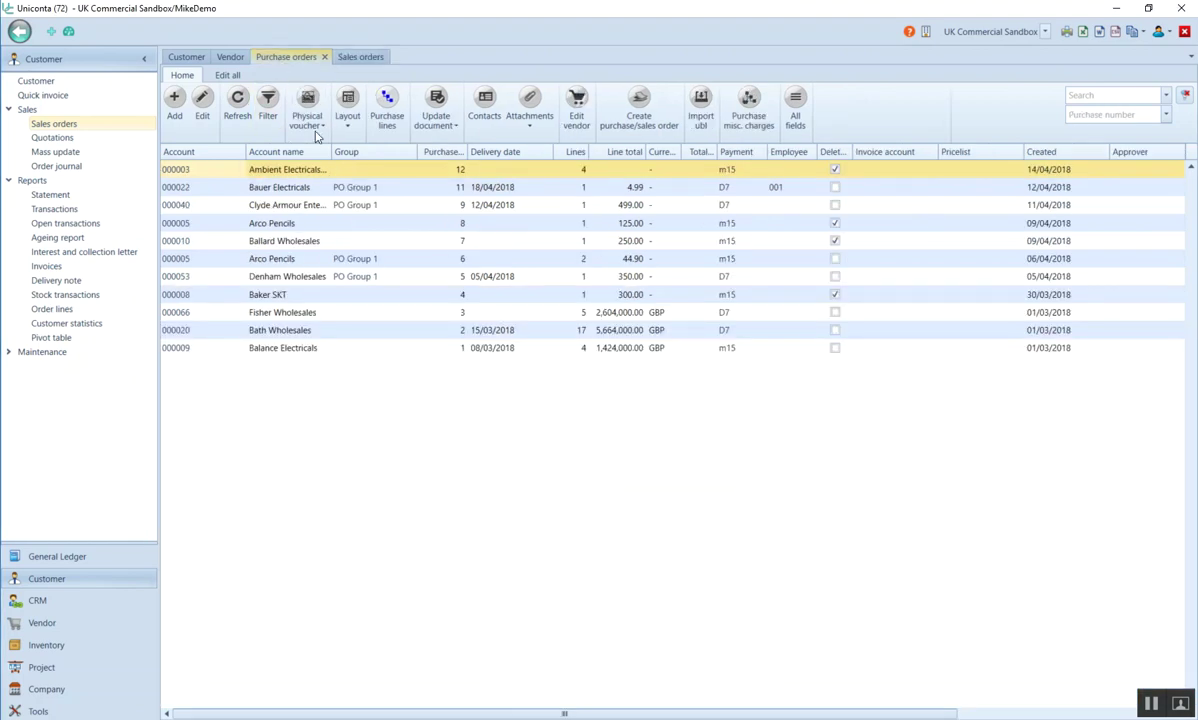
{"action": "left_click", "coordinate": [240, 99]}
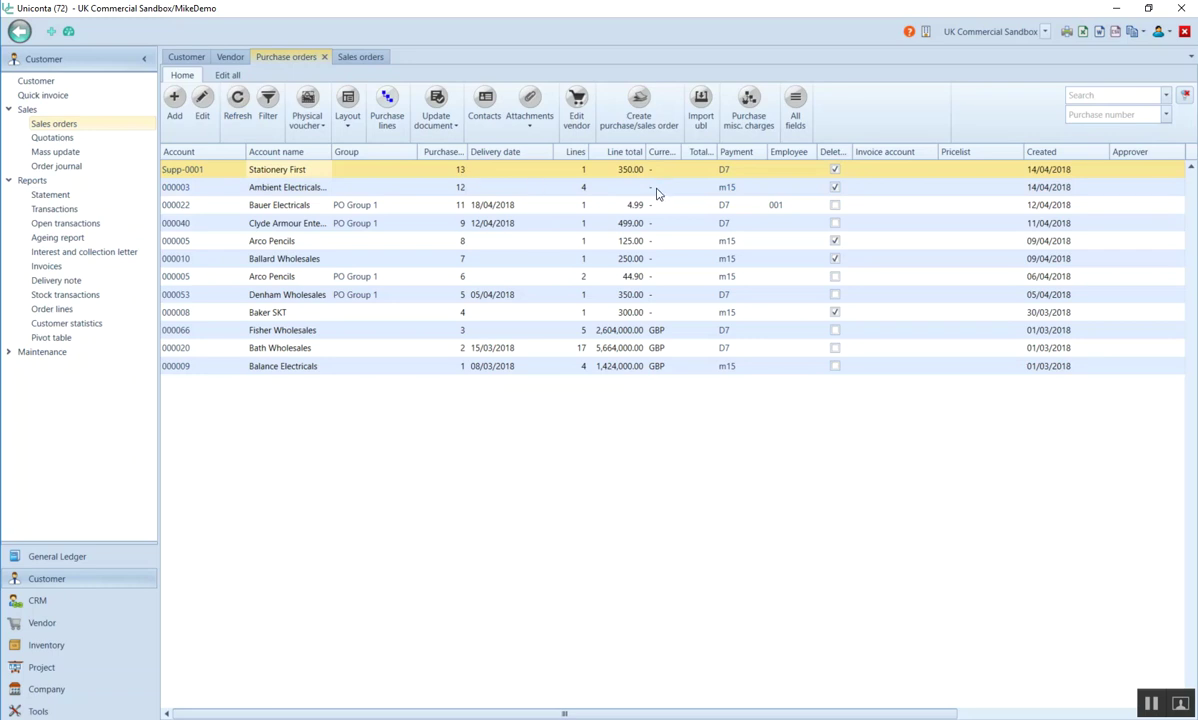
{"action": "left_click", "coordinate": [386, 108]}
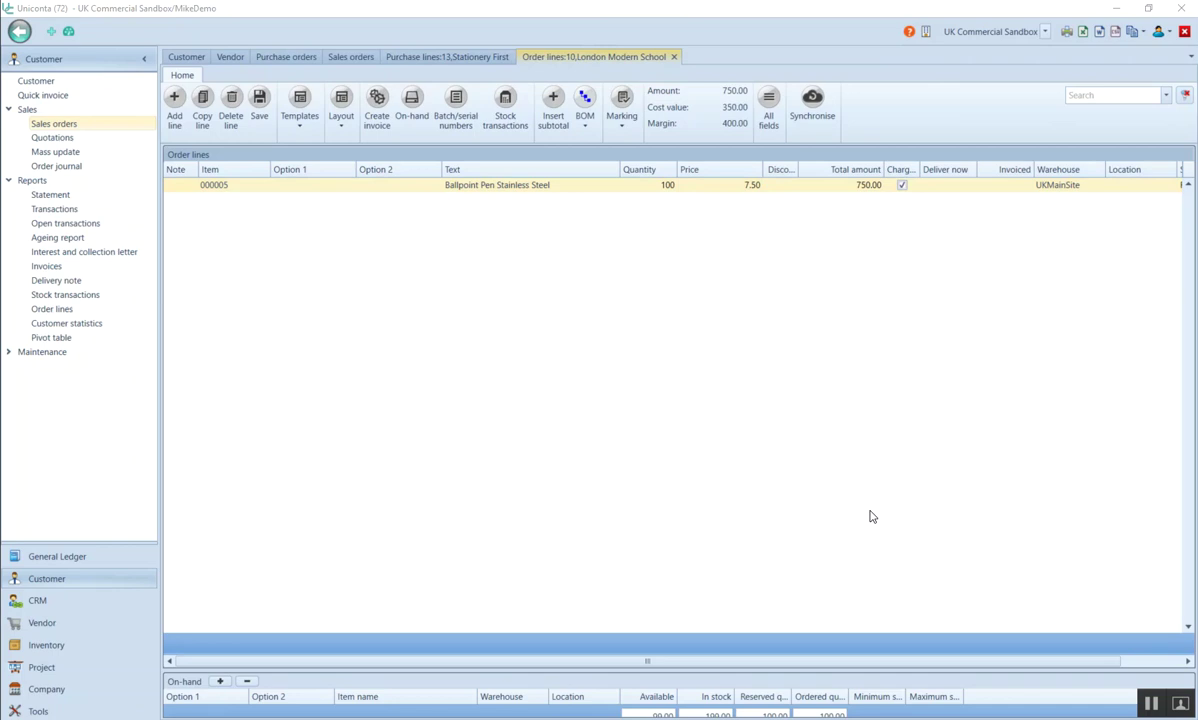
Generate an order confirmation for the London Modern School sales order with item stock status updating and print preview enabled.
{"action": "left_click", "coordinate": [357, 63]}
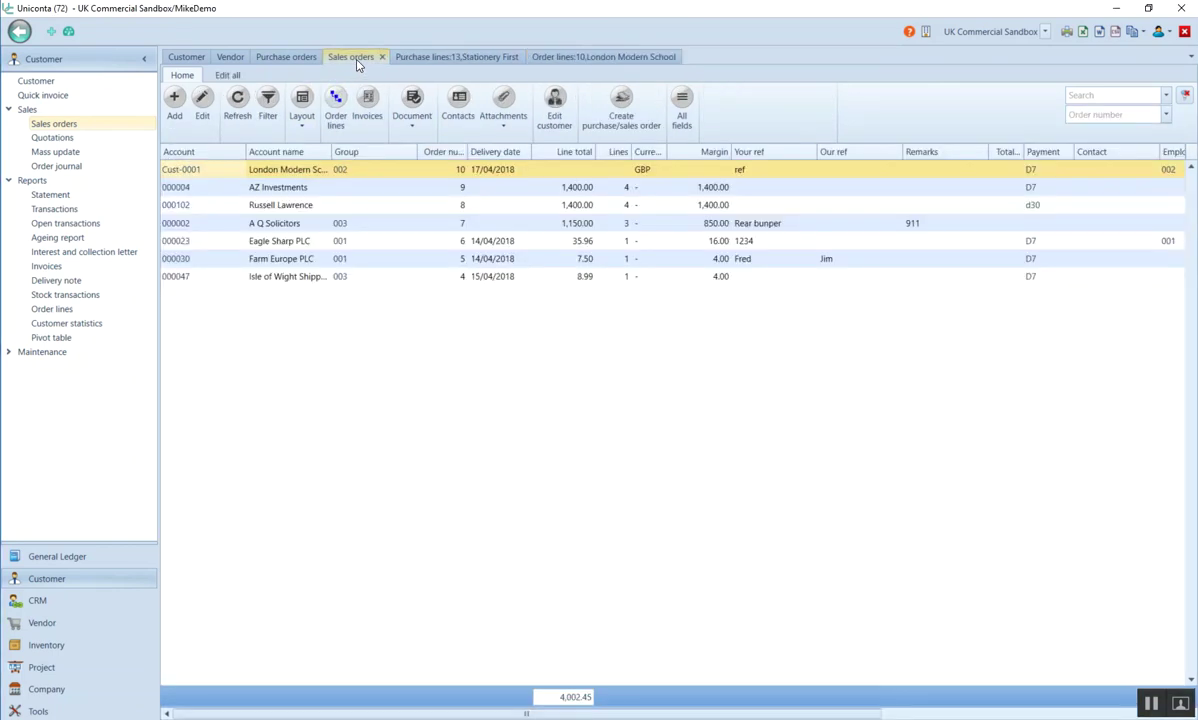
{"action": "left_click", "coordinate": [413, 130]}
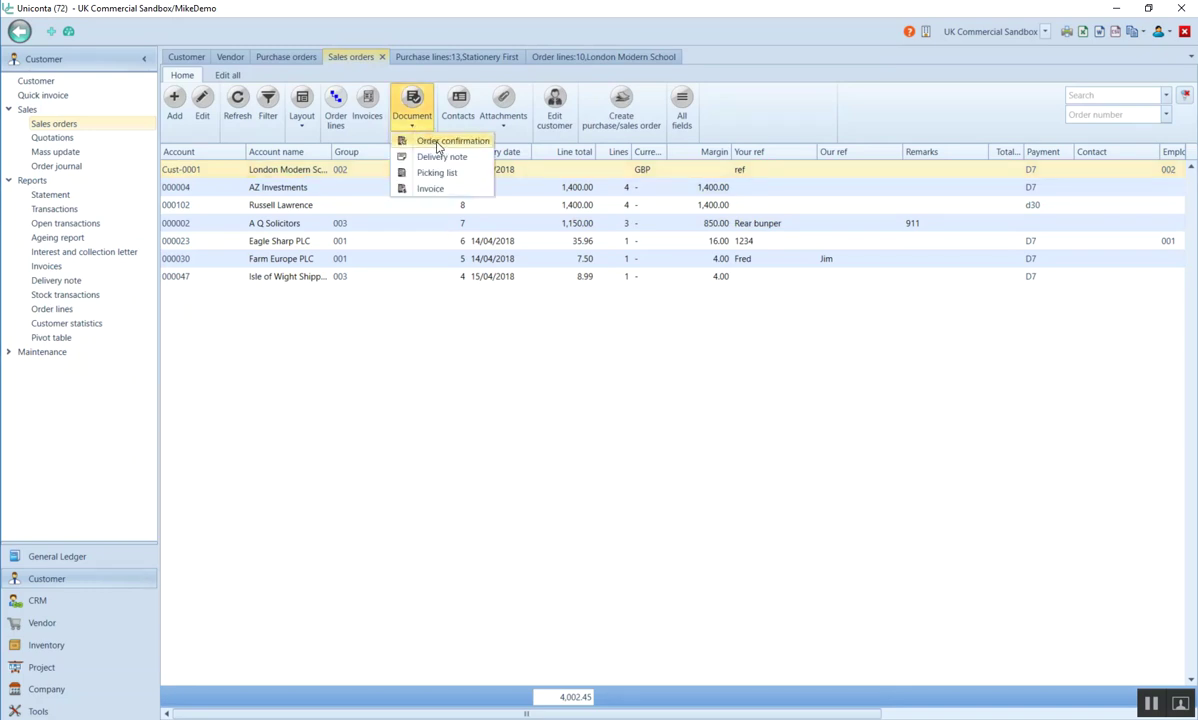
{"action": "left_click", "coordinate": [437, 143]}
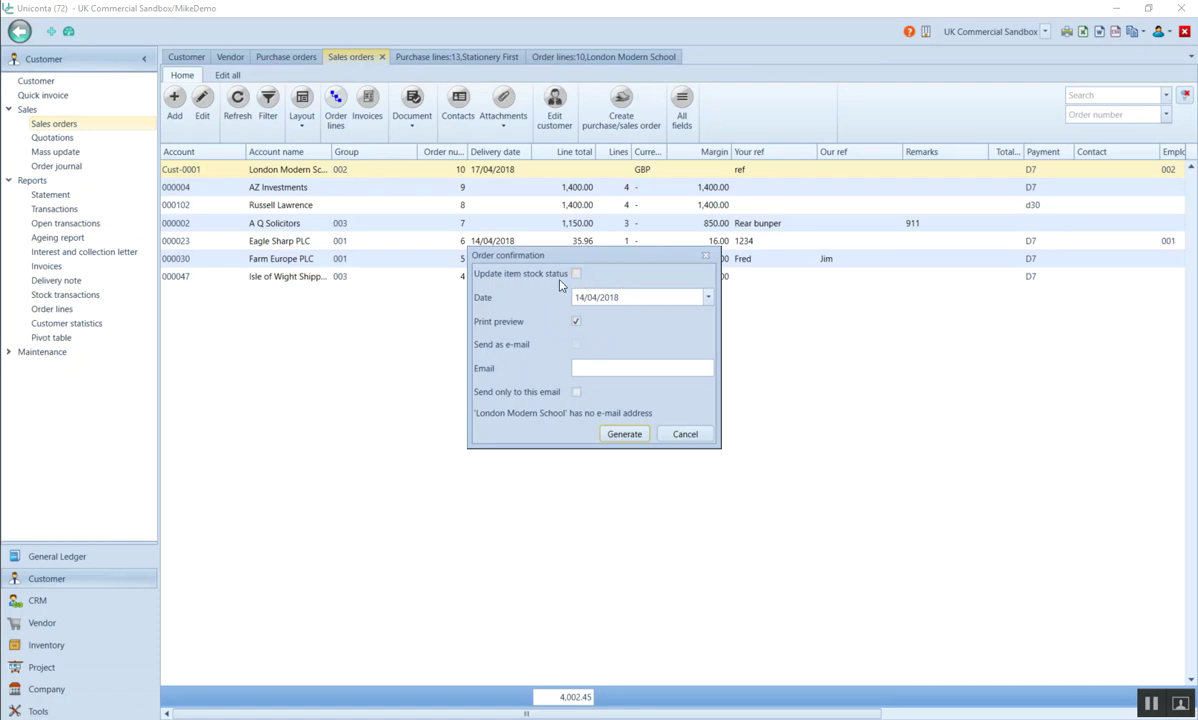
{"action": "left_click", "coordinate": [576, 274]}
{"action": "left_click", "coordinate": [622, 434]}
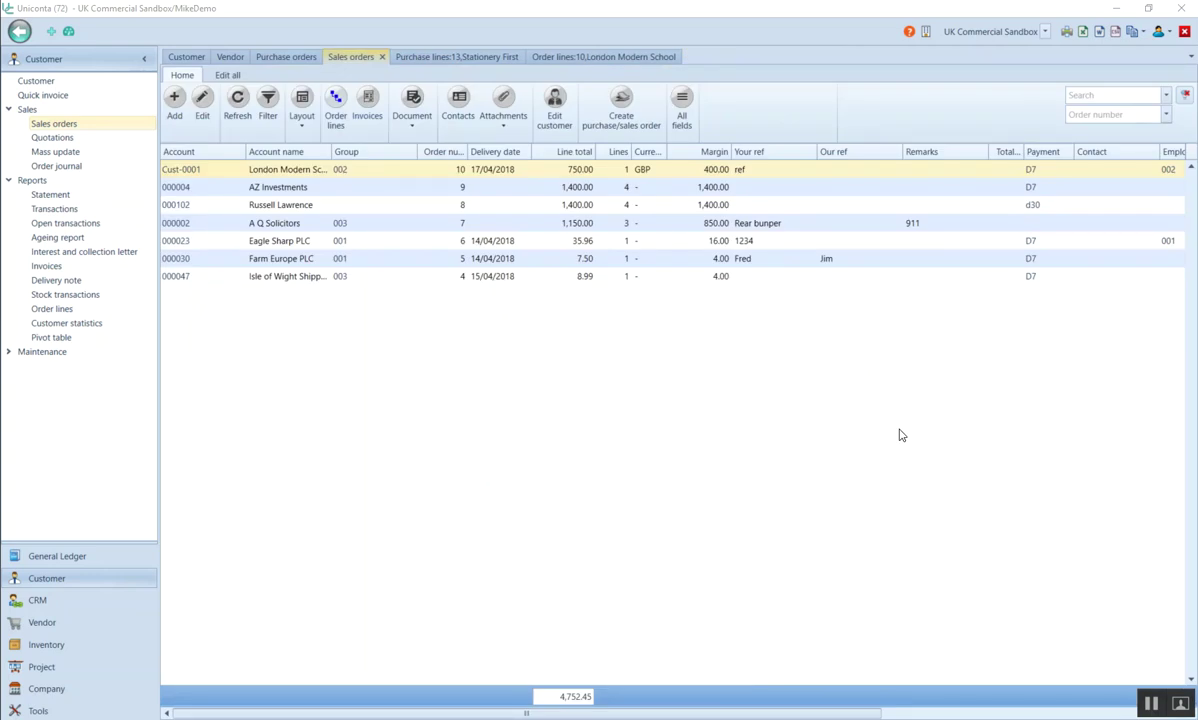
Generate a delivery note for the London Modern School sales order with item stock status updating and print preview enabled.
{"action": "left_click", "coordinate": [413, 128]}
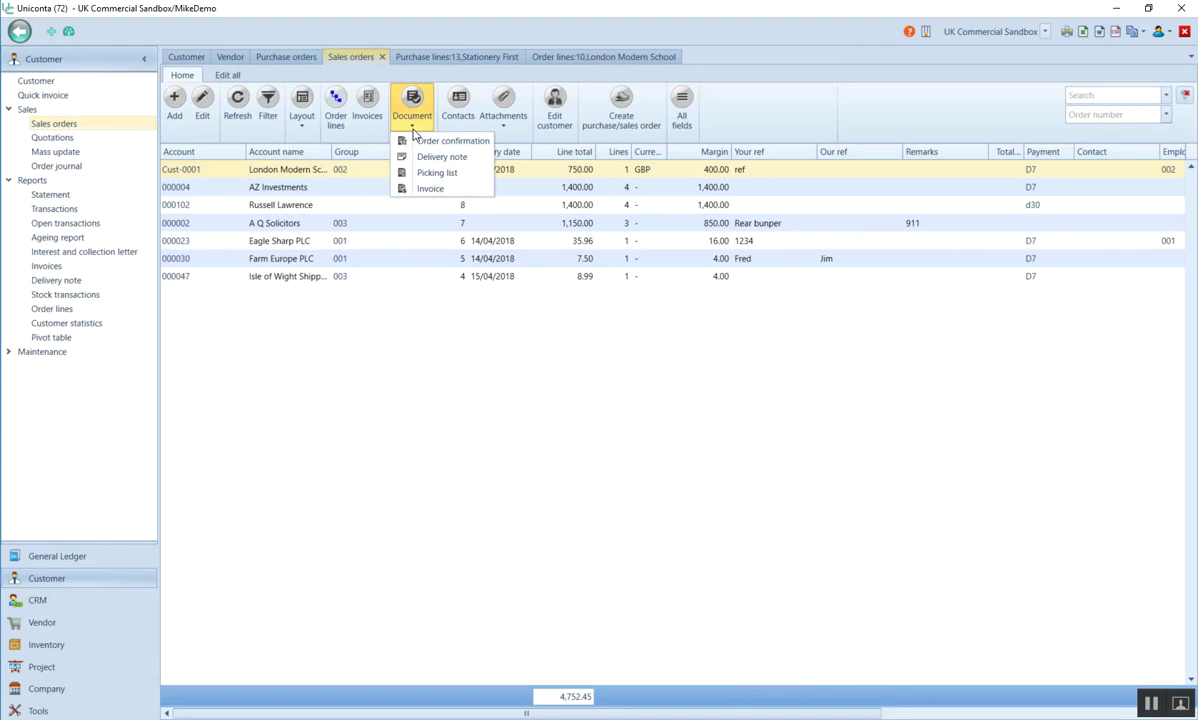
{"action": "left_click", "coordinate": [437, 158]}
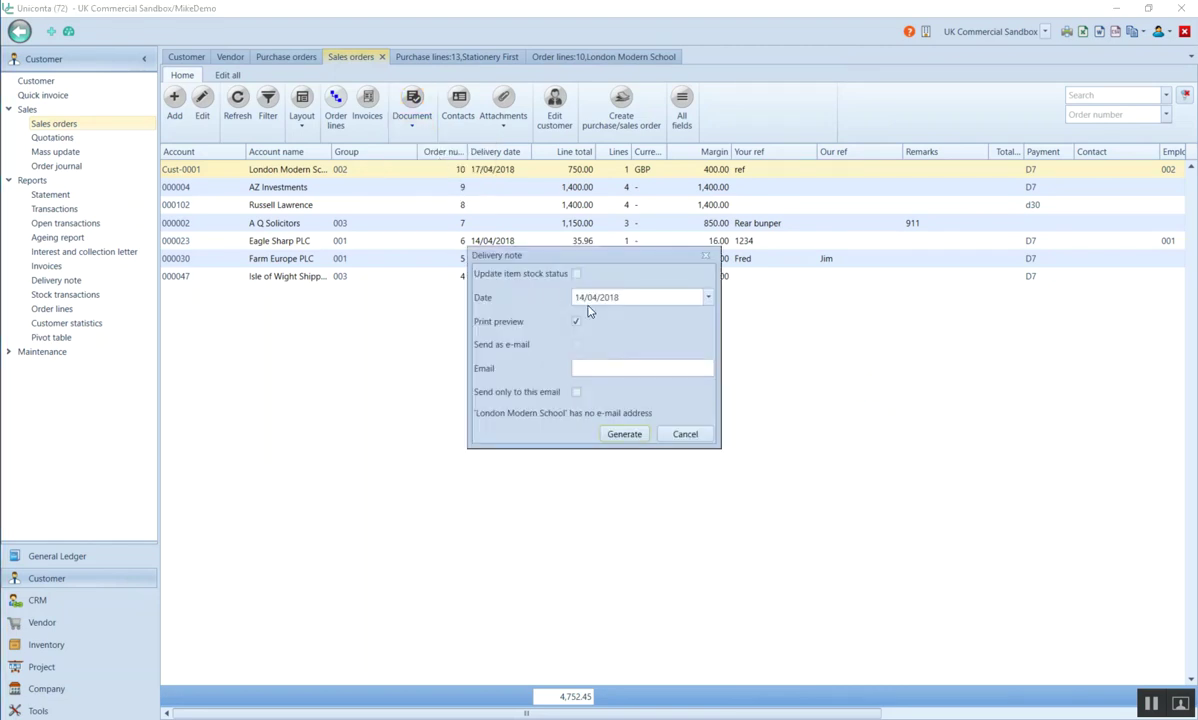
{"action": "left_click", "coordinate": [576, 275]}
{"action": "left_click", "coordinate": [624, 434]}
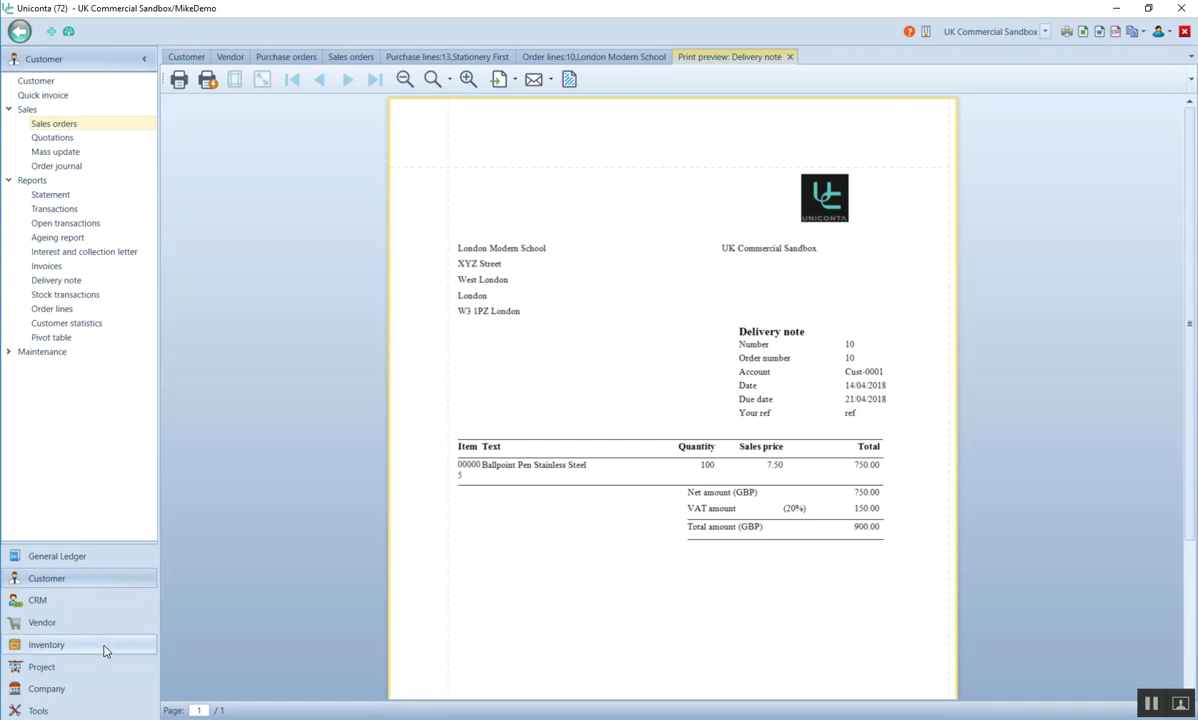
View the Report Generator entries in the Tools module and close the delivery note preview.
{"action": "left_click", "coordinate": [40, 709]}
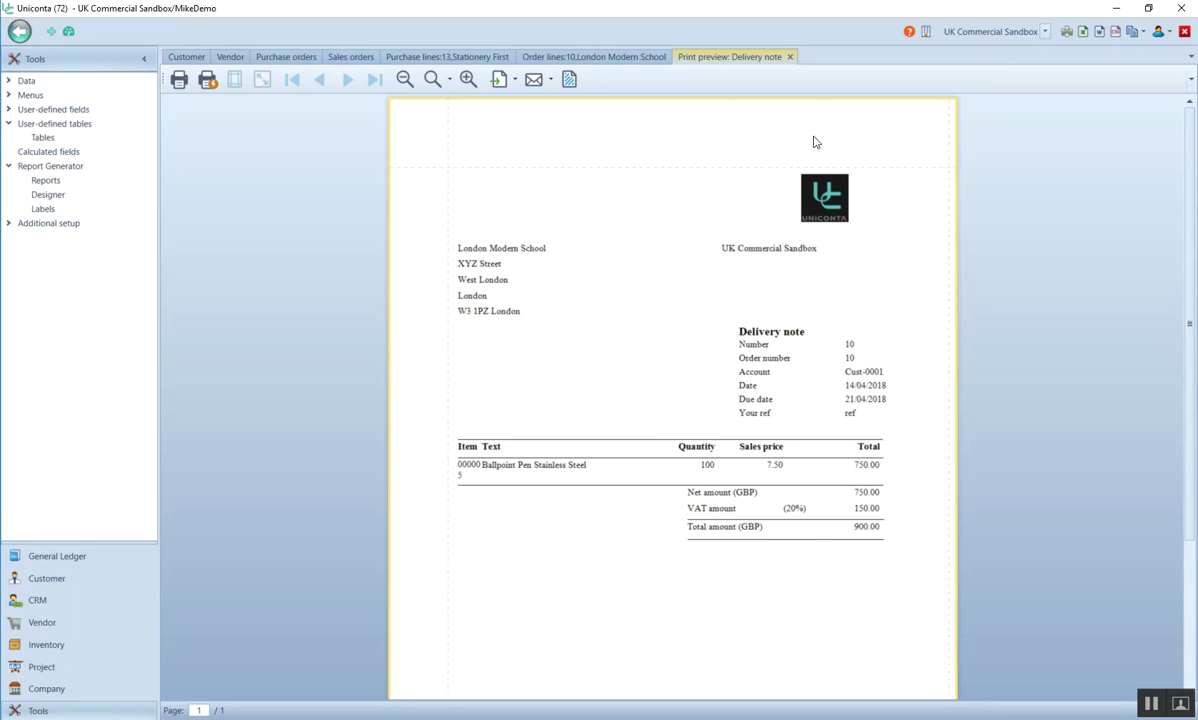
{"action": "left_click", "coordinate": [789, 60]}
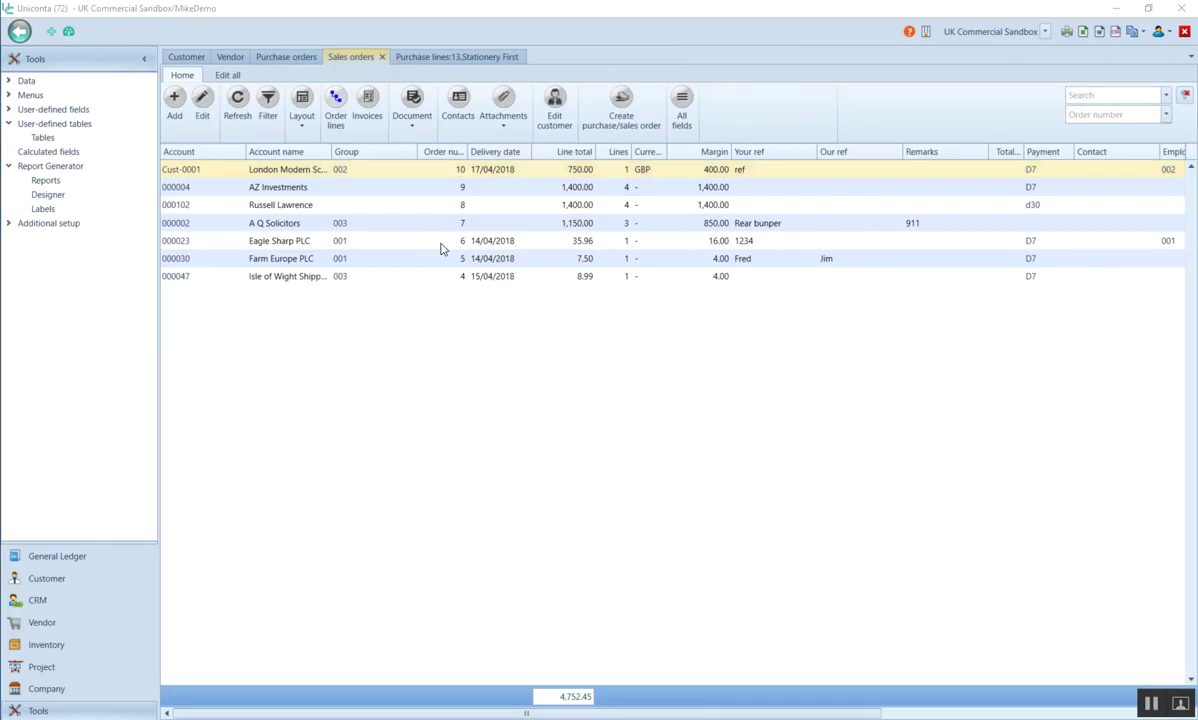
Generate an invoice dated 14/04/2018 for the London Modern School sales order with print preview, toggling the Simulation option.
{"action": "left_click", "coordinate": [409, 128]}
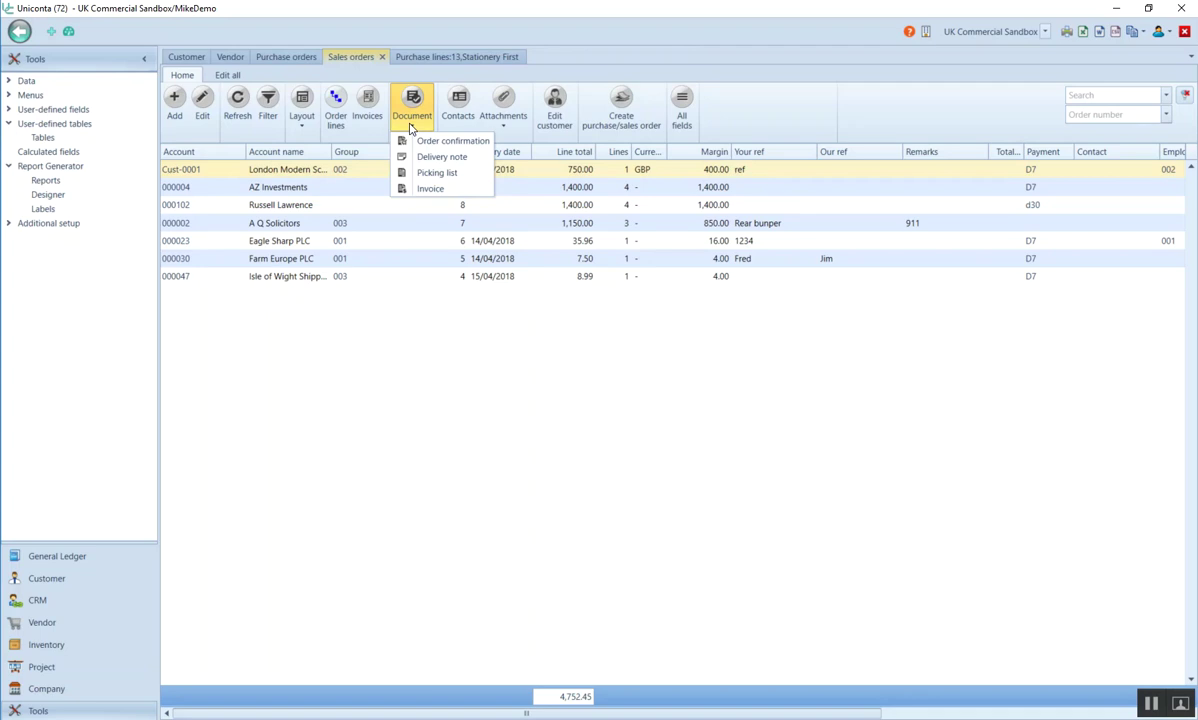
{"action": "left_click", "coordinate": [430, 188]}
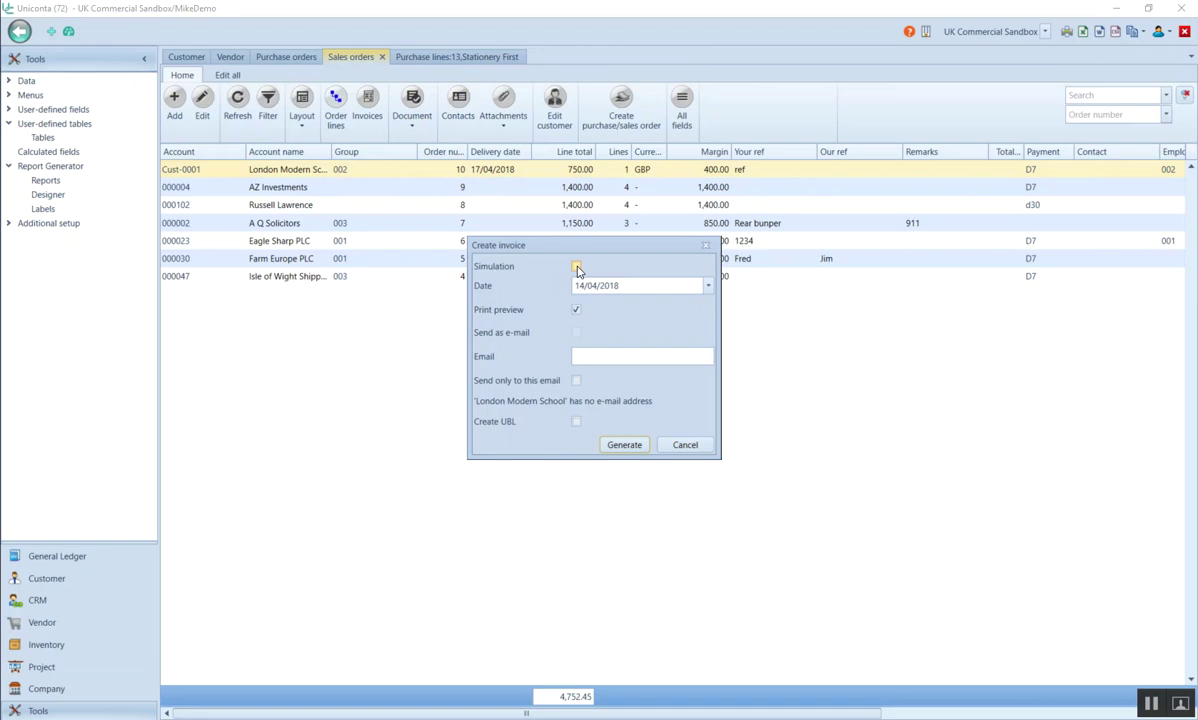
{"action": "left_click", "coordinate": [577, 267]}
{"action": "left_click", "coordinate": [627, 445]}
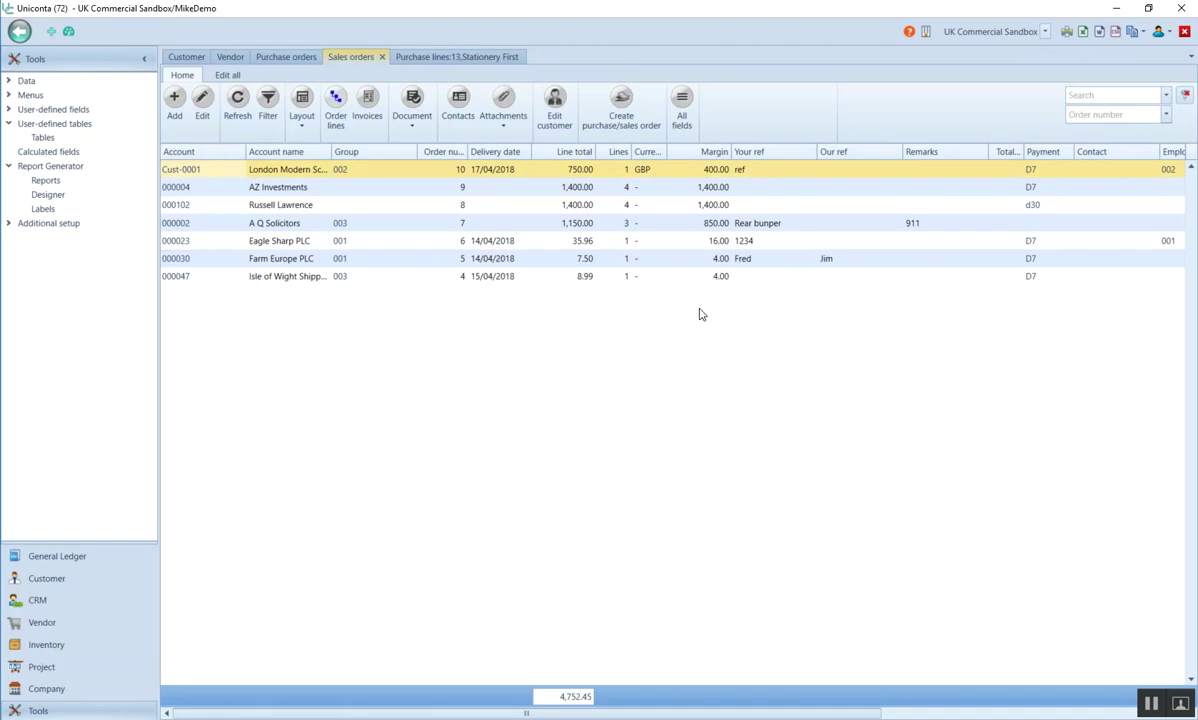